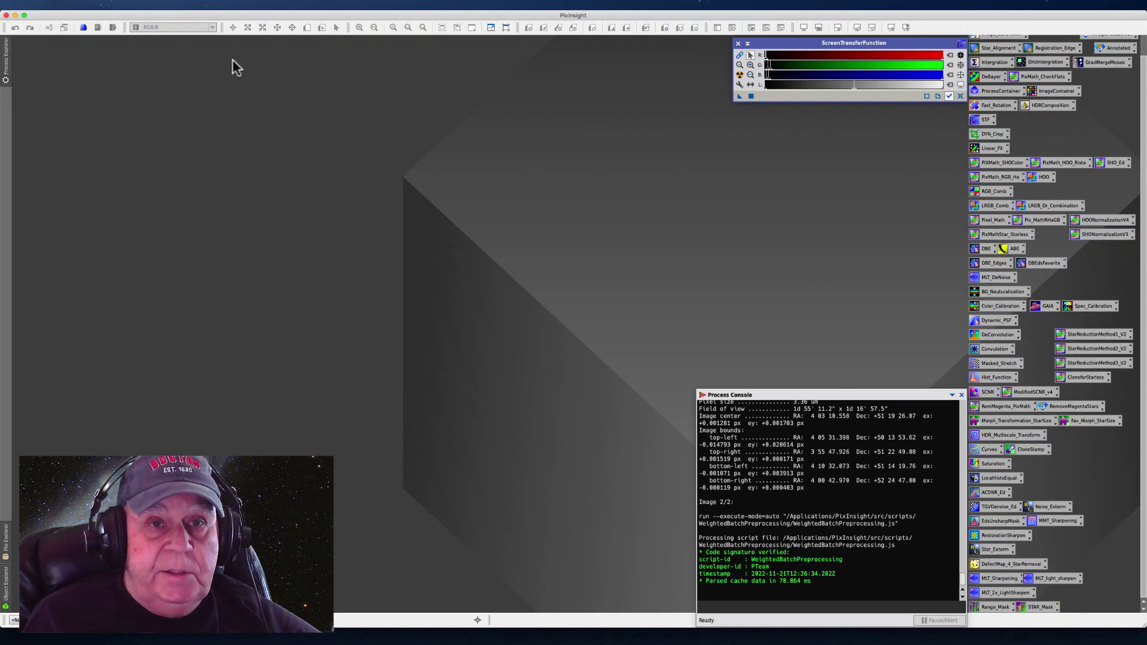
# Bring up the Open dialog on the master folder and widen its file-name column
pyautogui.click(78, 4)
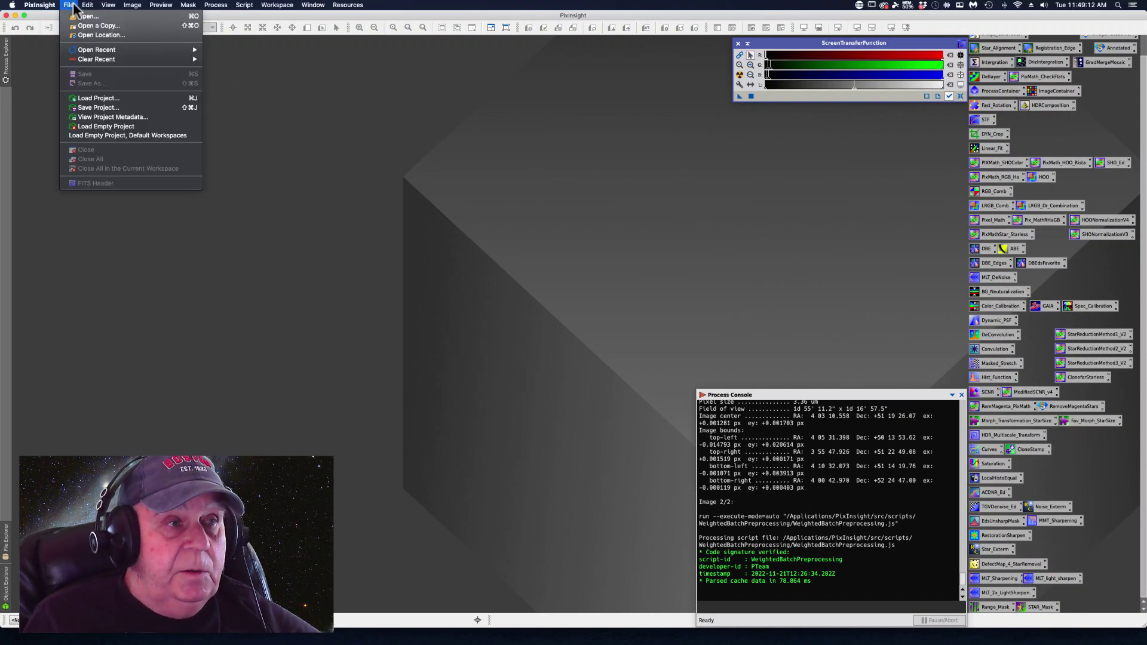
pyautogui.click(91, 18)
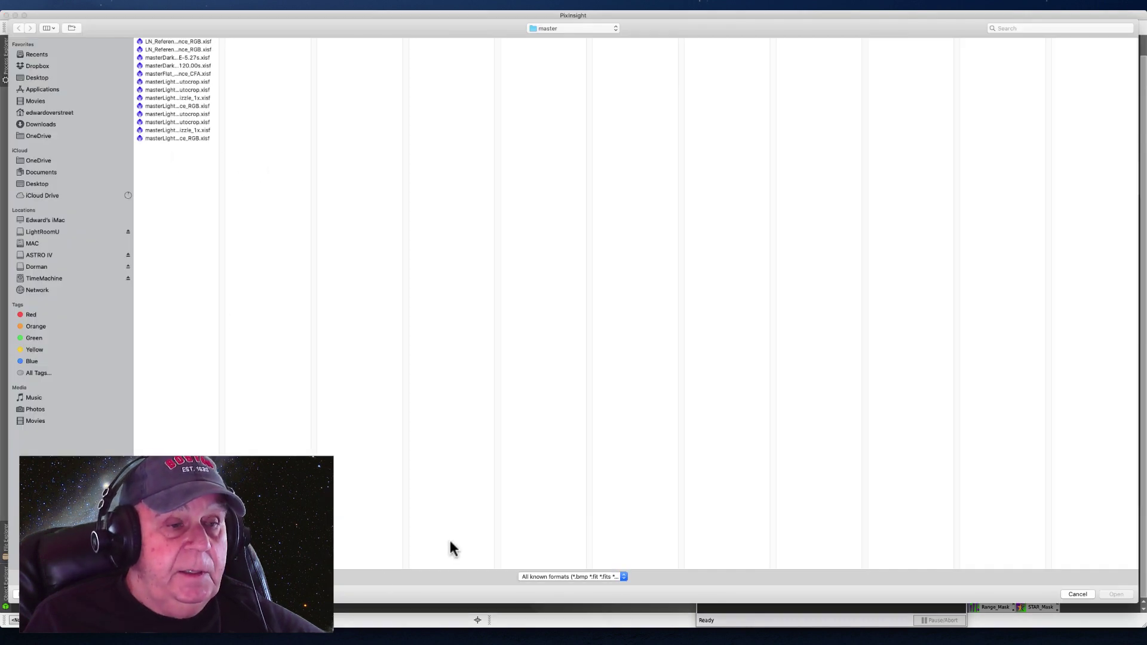
pyautogui.moveTo(221, 573); pyautogui.dragTo(386, 573)
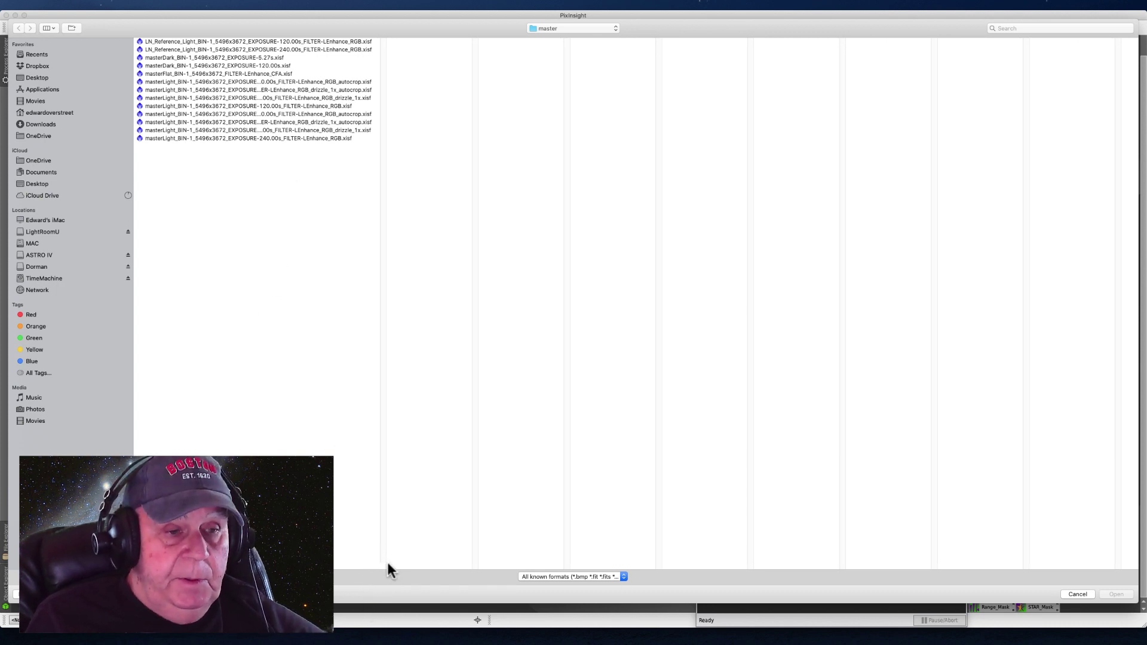
# Widen the file column further so the 120 s and 240 s masterLight names show in full
pyautogui.moveTo(383, 565); pyautogui.dragTo(485, 563)
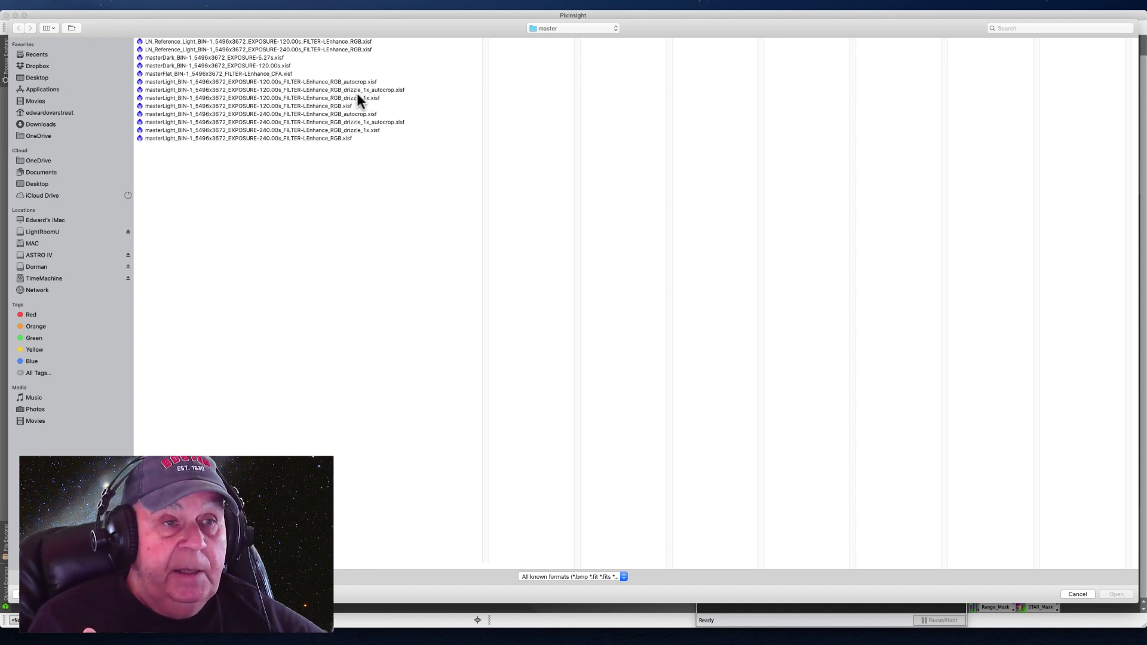
# Open the 120 s drizzle_1x_autocrop masterLight, close its crop mask, and reposition the RGB window
pyautogui.click(379, 90)
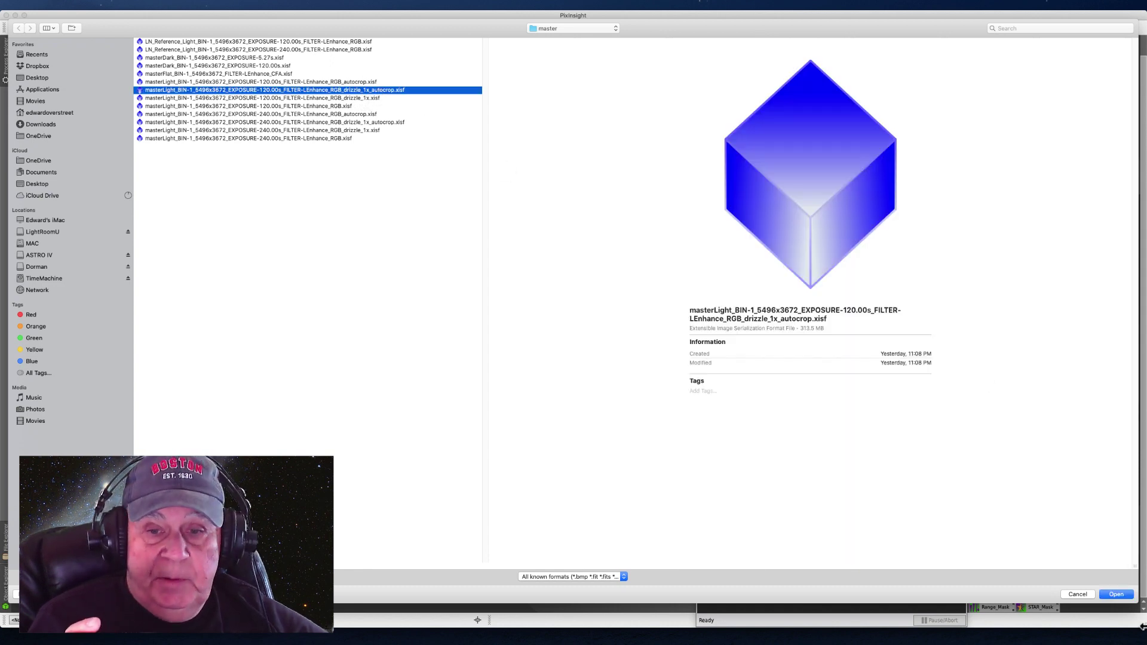
pyautogui.click(1126, 595)
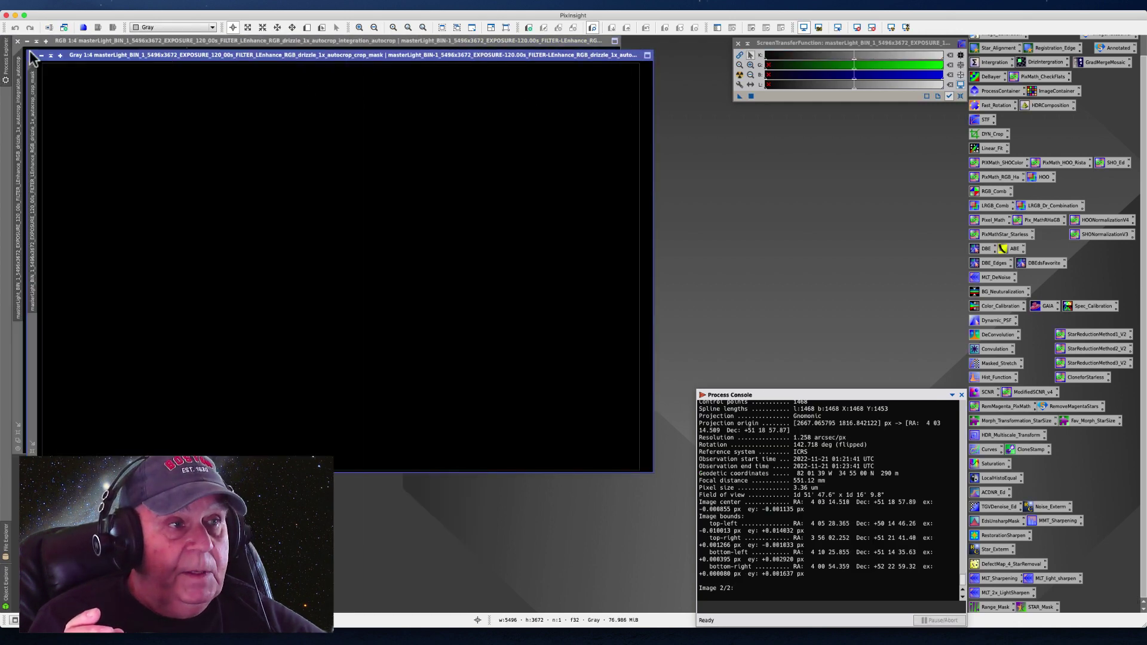
pyautogui.moveTo(62, 55); pyautogui.dragTo(219, 90)
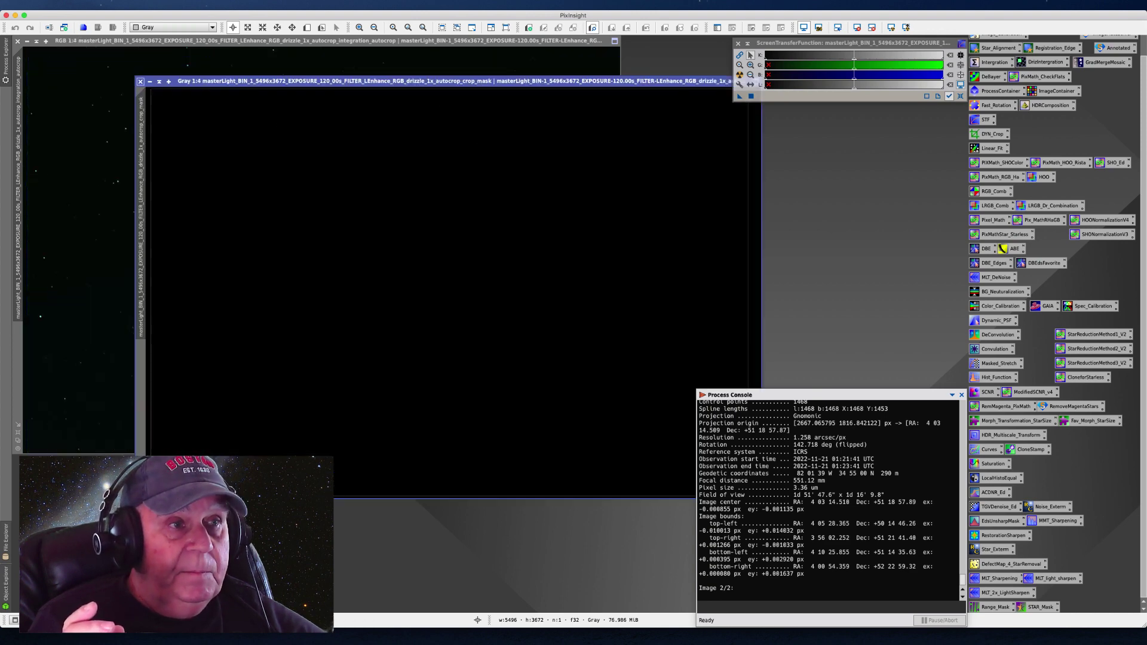
pyautogui.click(141, 82)
pyautogui.moveTo(110, 42); pyautogui.dragTo(190, 60)
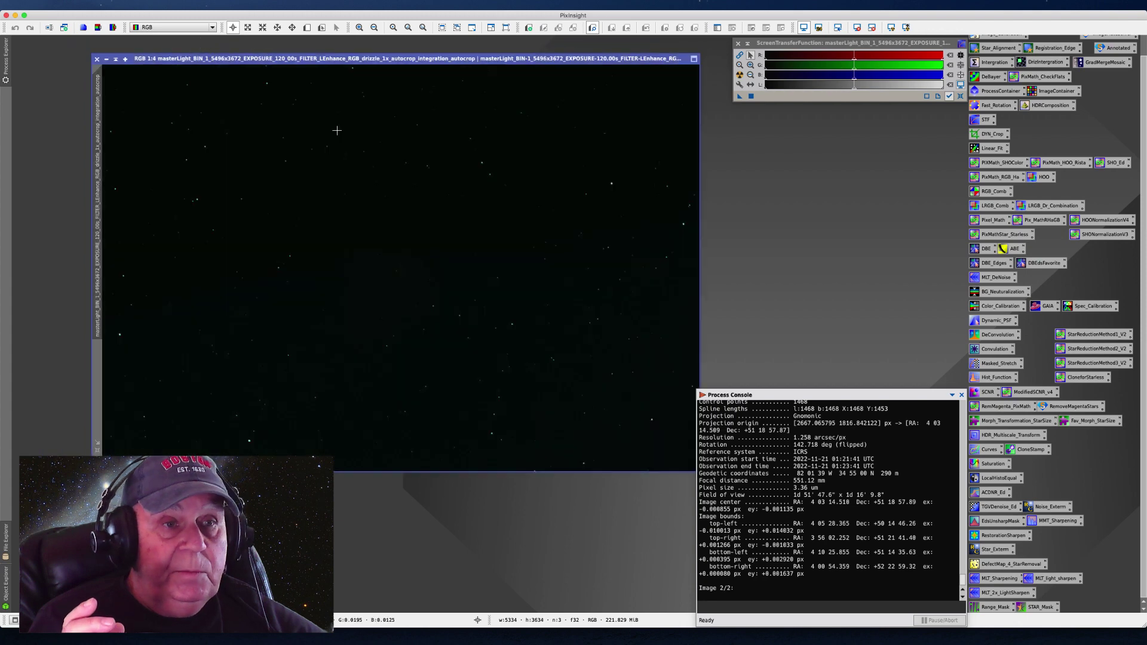
# Auto-stretch the RGB image to reveal the reddish nebula, then nudge its window up-left
pyautogui.click(740, 74)
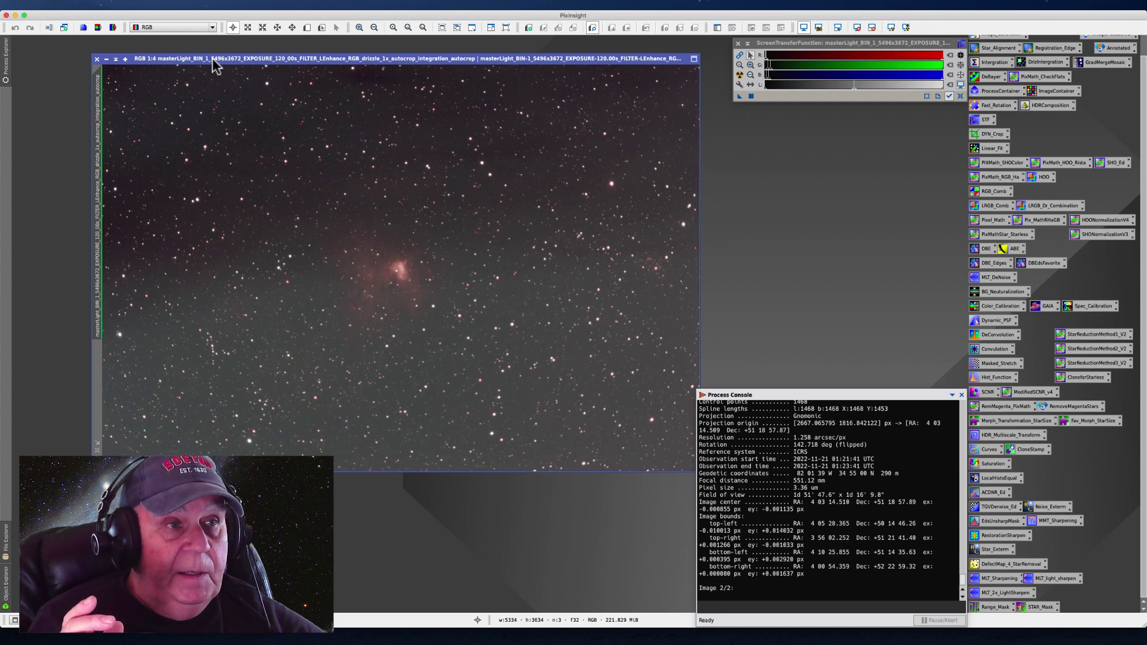
pyautogui.moveTo(211, 58); pyautogui.dragTo(174, 54)
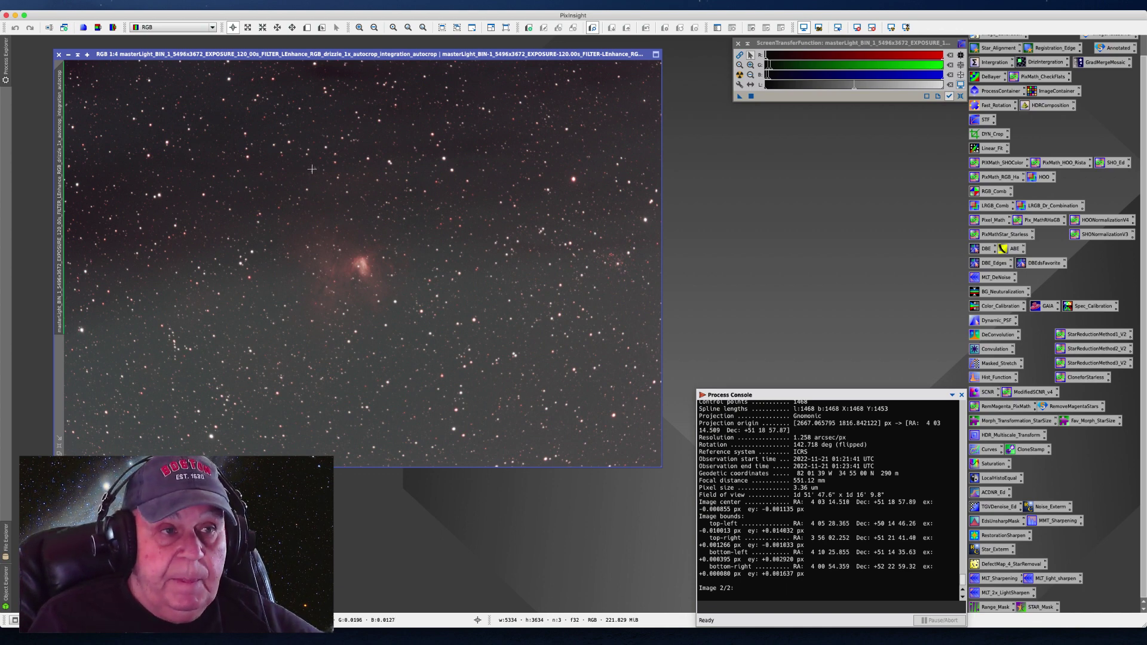
pyautogui.moveTo(113, 55); pyautogui.dragTo(106, 50)
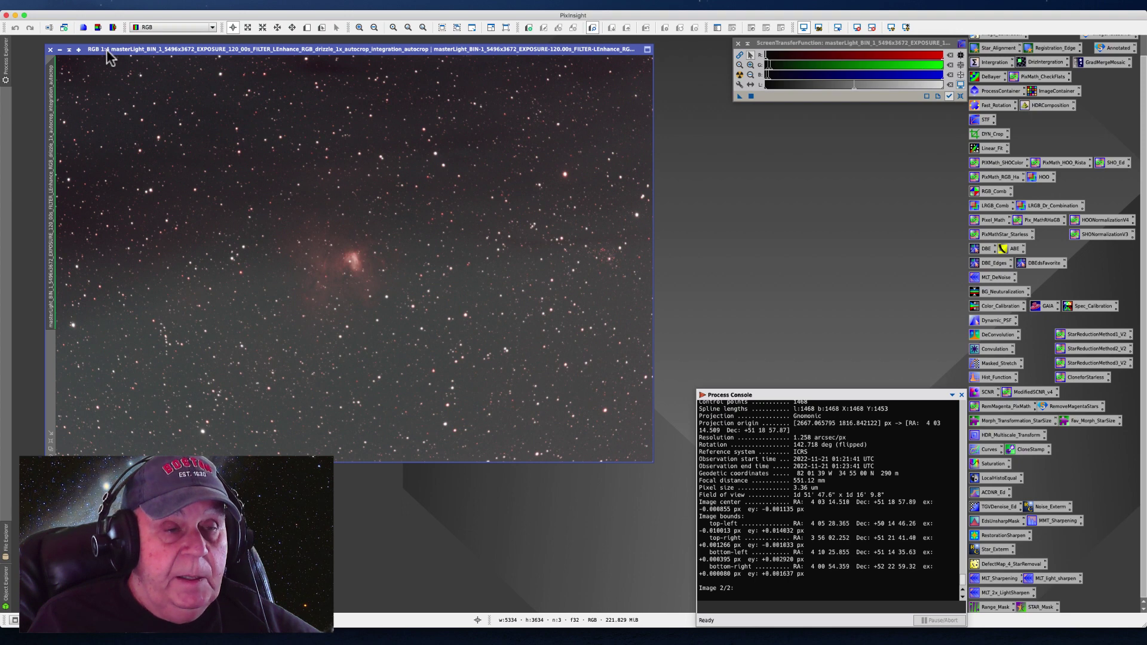
pyautogui.moveTo(106, 50); pyautogui.dragTo(103, 50)
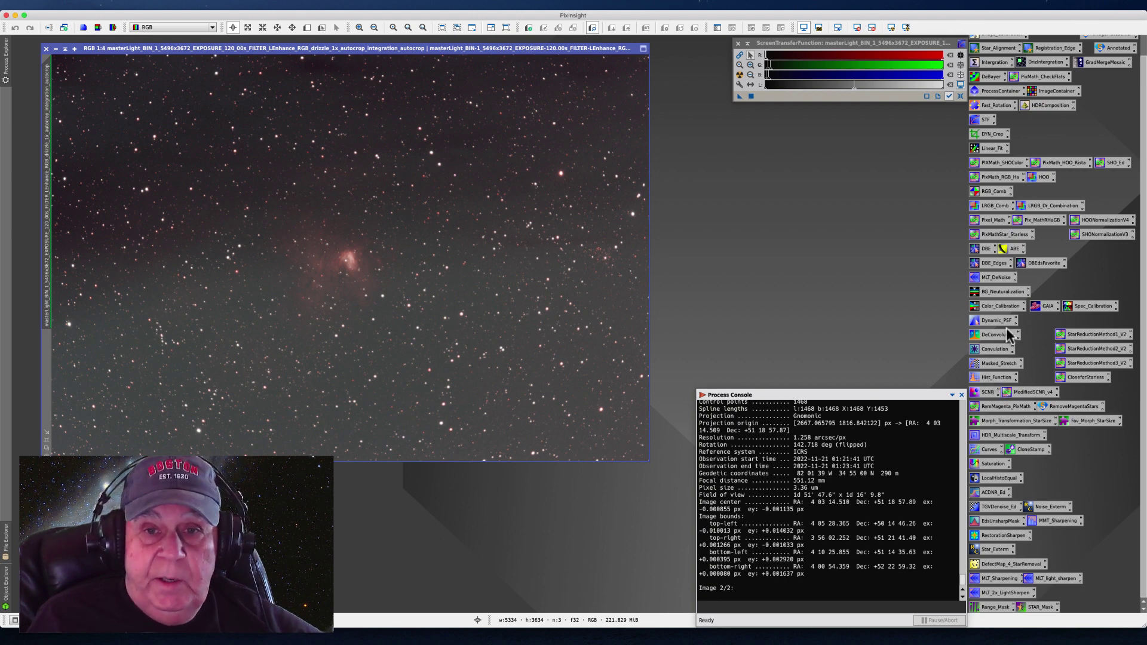
# Open the Spec_Calibration SPCC icon, move it aside, and keep Sony Color Sensor R as red filter
pyautogui.doubleClick(1088, 307)
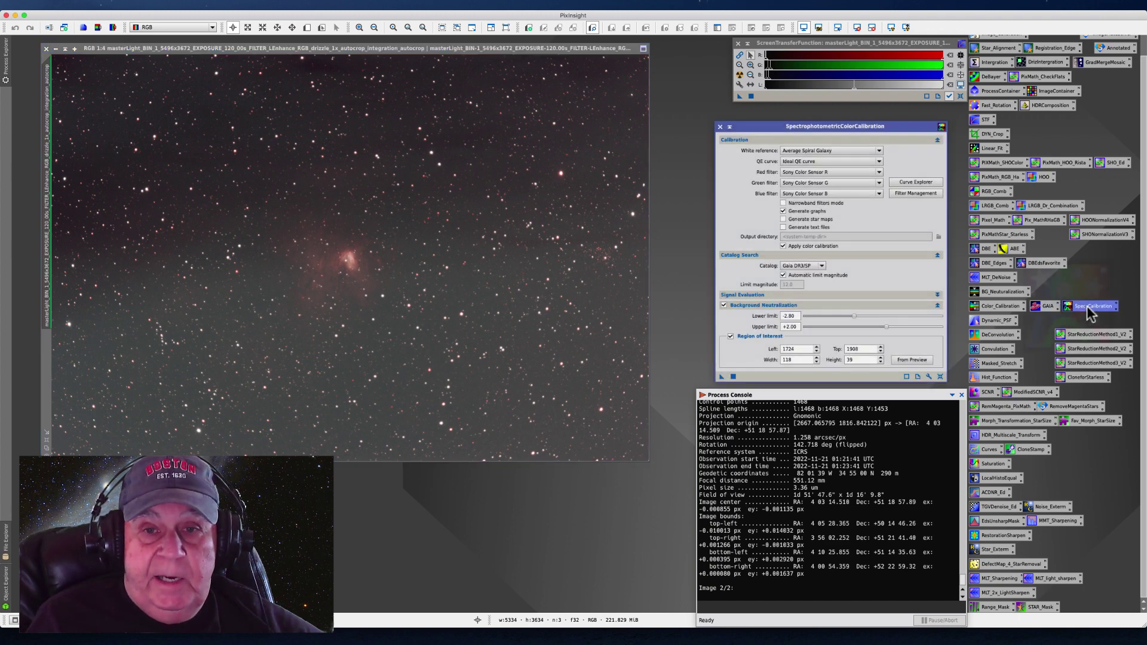
pyautogui.moveTo(768, 128); pyautogui.dragTo(636, 95)
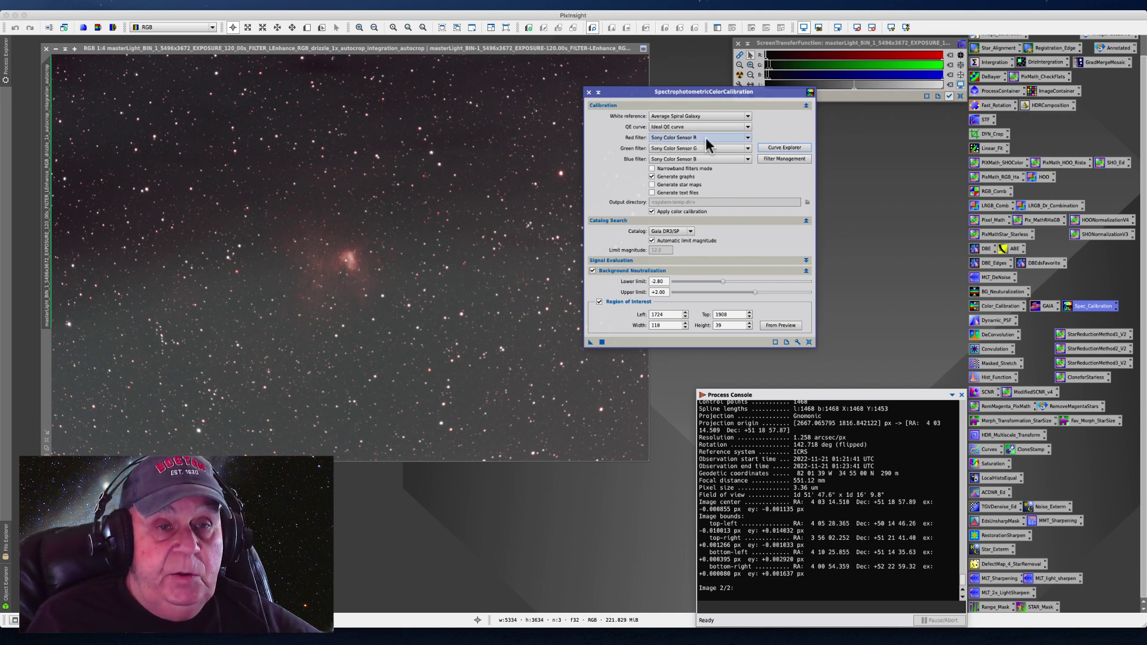
pyautogui.click(748, 138)
pyautogui.click(755, 139)
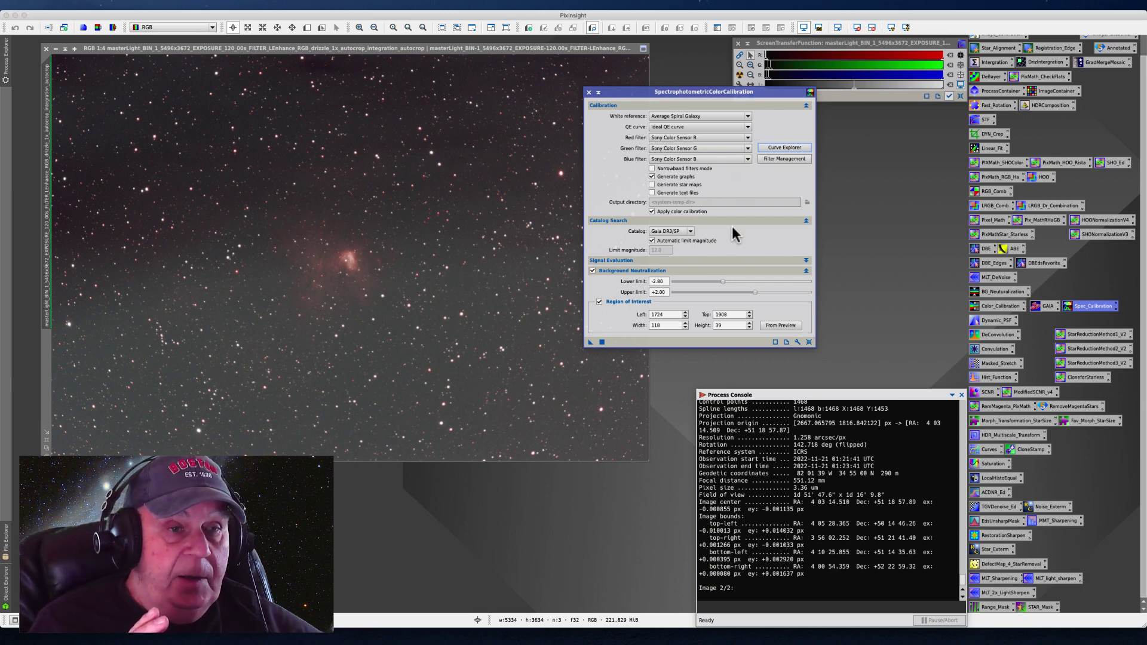
# Check the red filter list without changing it, then collapse Background Neutralization
pyautogui.click(747, 139)
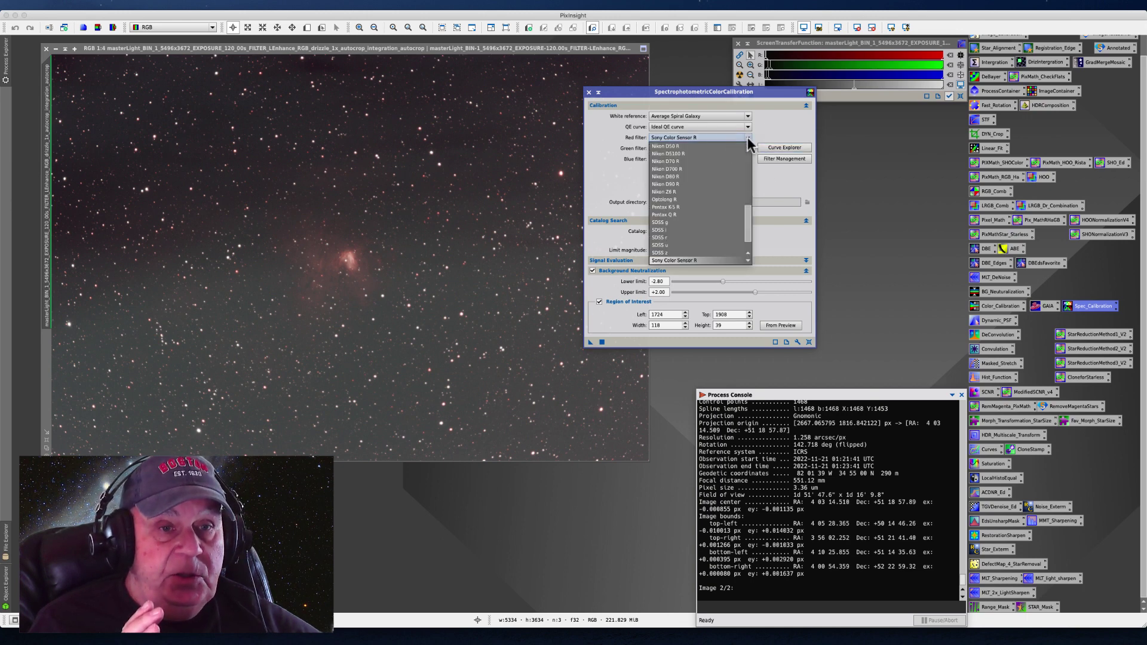
pyautogui.click(788, 195)
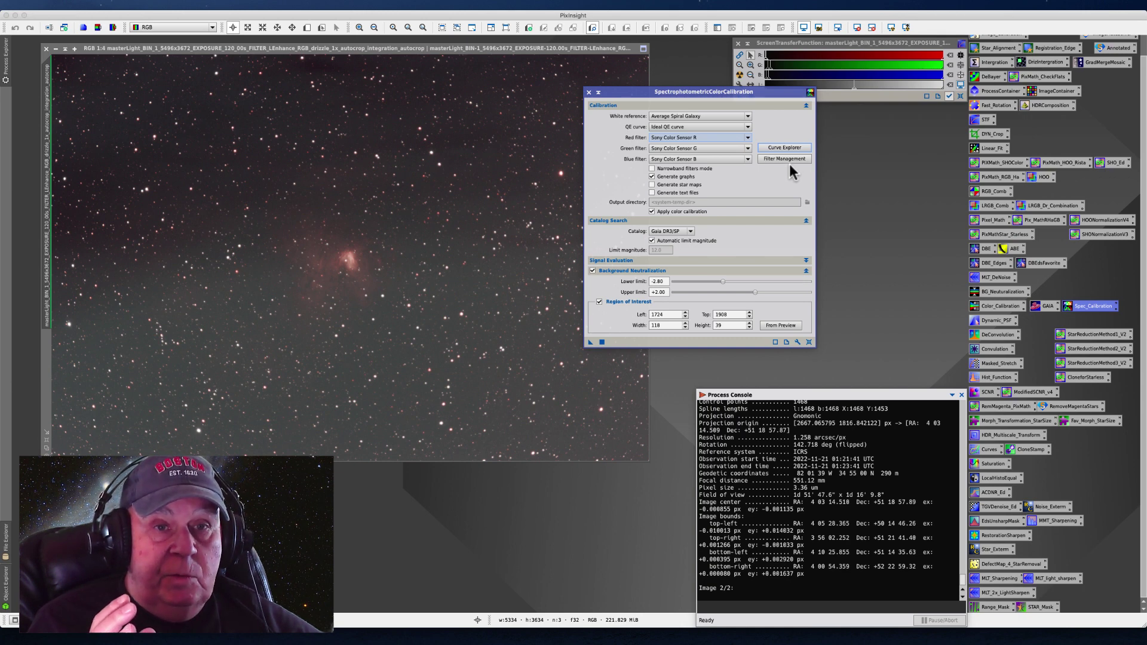
pyautogui.click(806, 270)
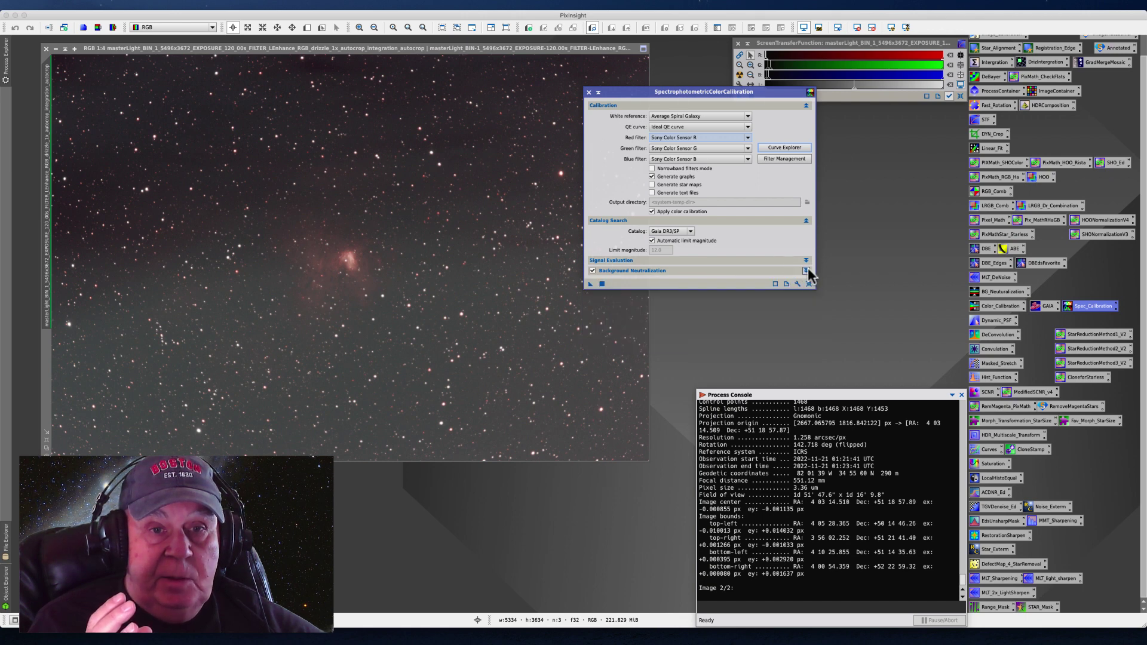
# Expand the Background Neutralization limits and Signal Evaluation parameters, then move the SPCC dialog off the nebula
pyautogui.click(807, 272)
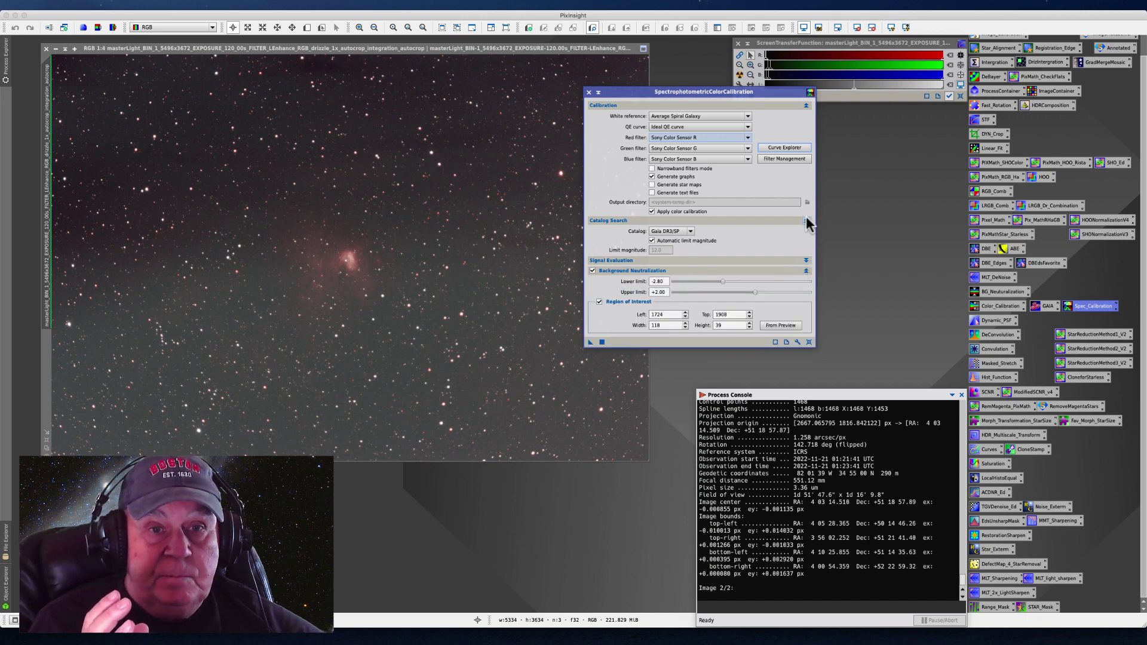
pyautogui.click(806, 220)
pyautogui.click(806, 221)
pyautogui.click(806, 260)
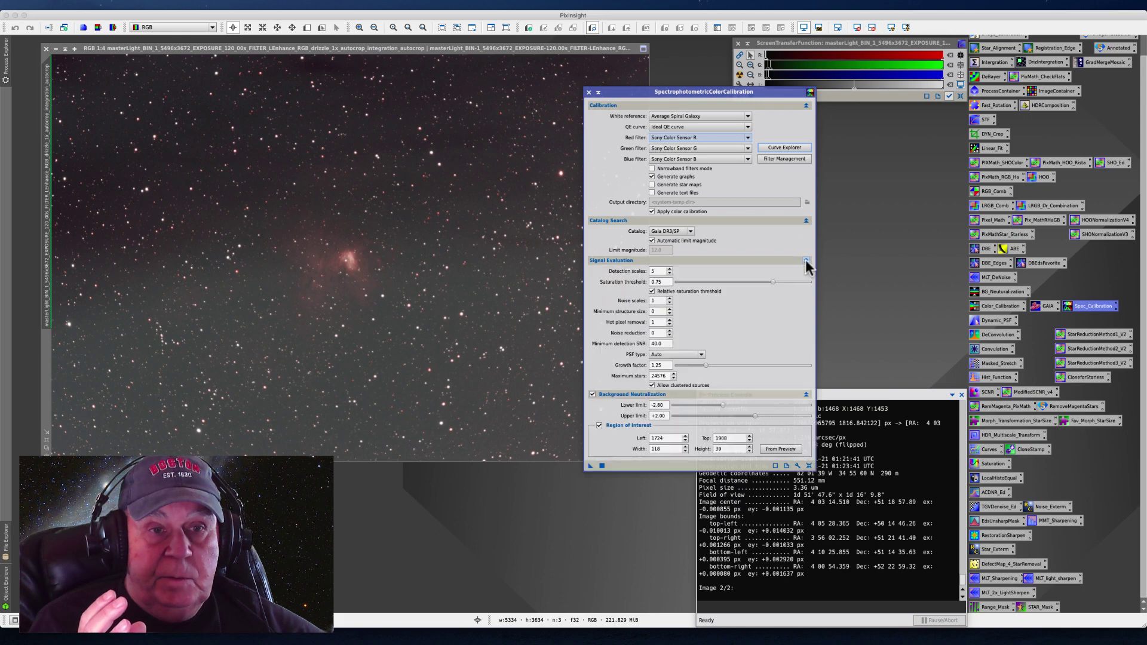
pyautogui.moveTo(625, 92); pyautogui.dragTo(616, 36)
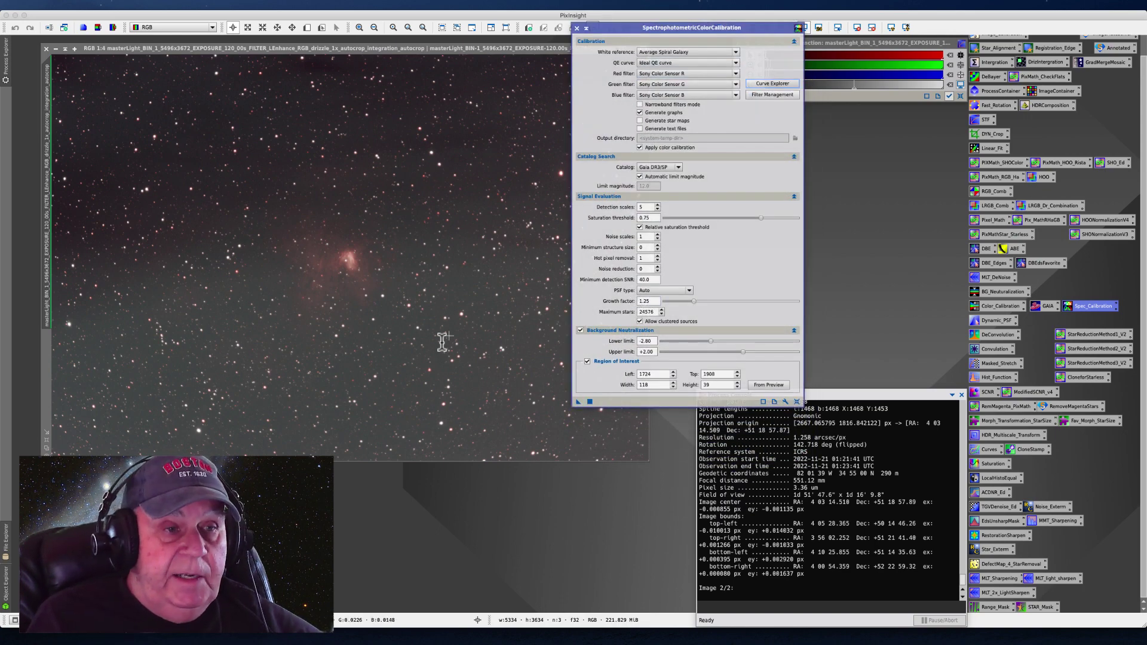
# Zoom the image to 4:1, pan the star field, shift the SPCC dialog aside, and bring up Open
pyautogui.scroll(3, 233, 367)
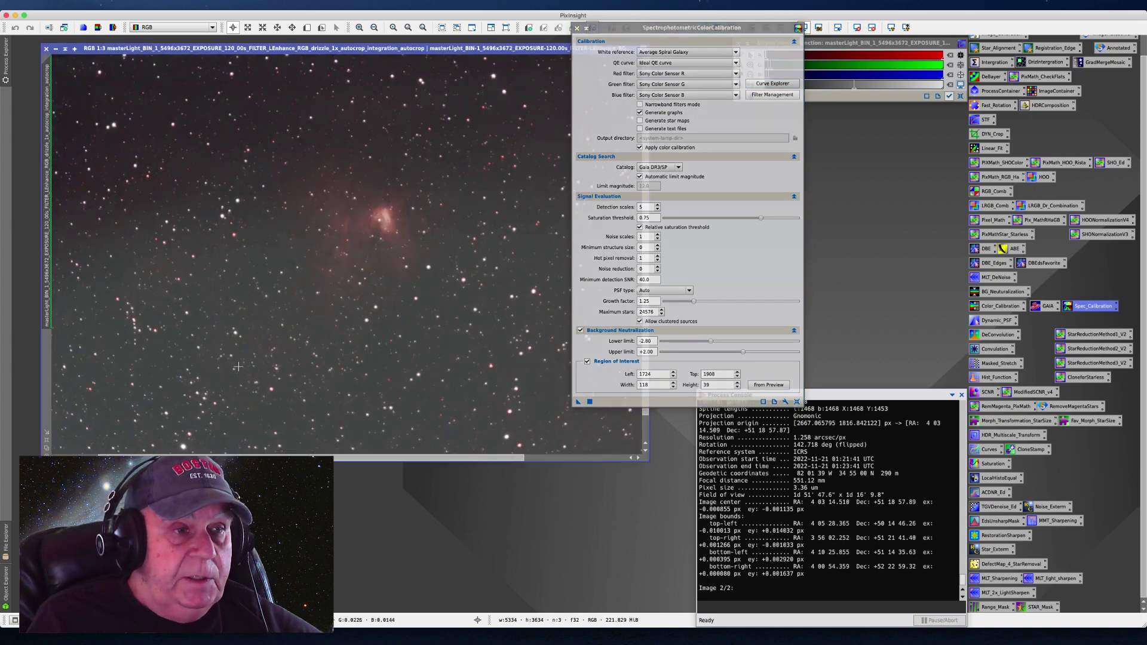
pyautogui.moveTo(209, 454); pyautogui.dragTo(107, 430)
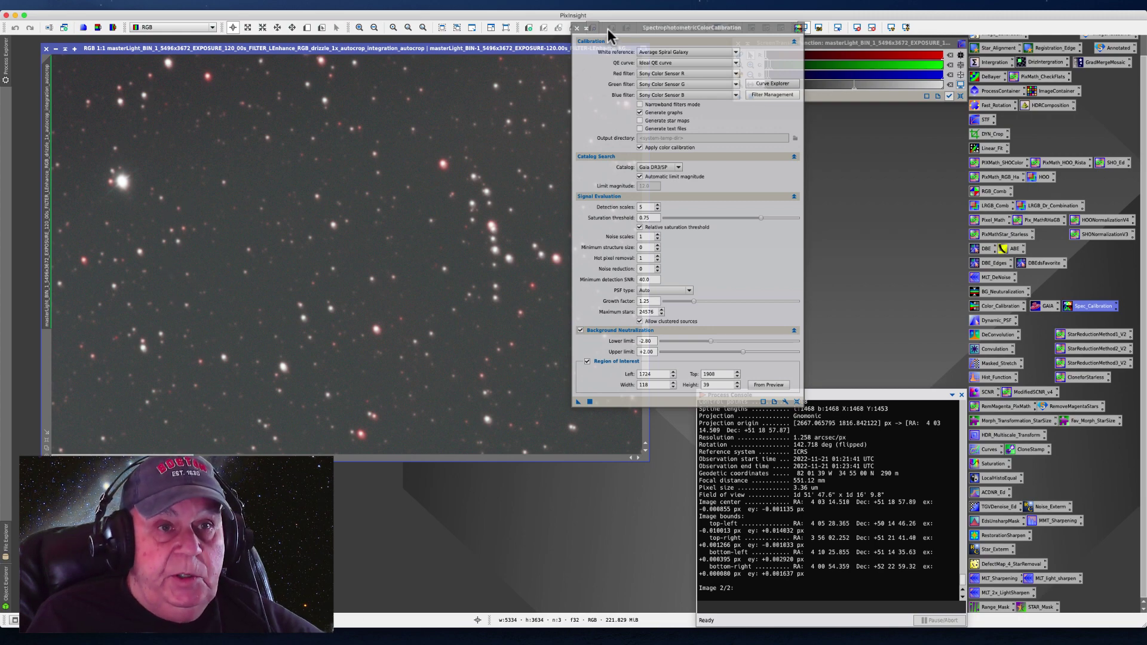
pyautogui.moveTo(611, 29); pyautogui.dragTo(732, 38)
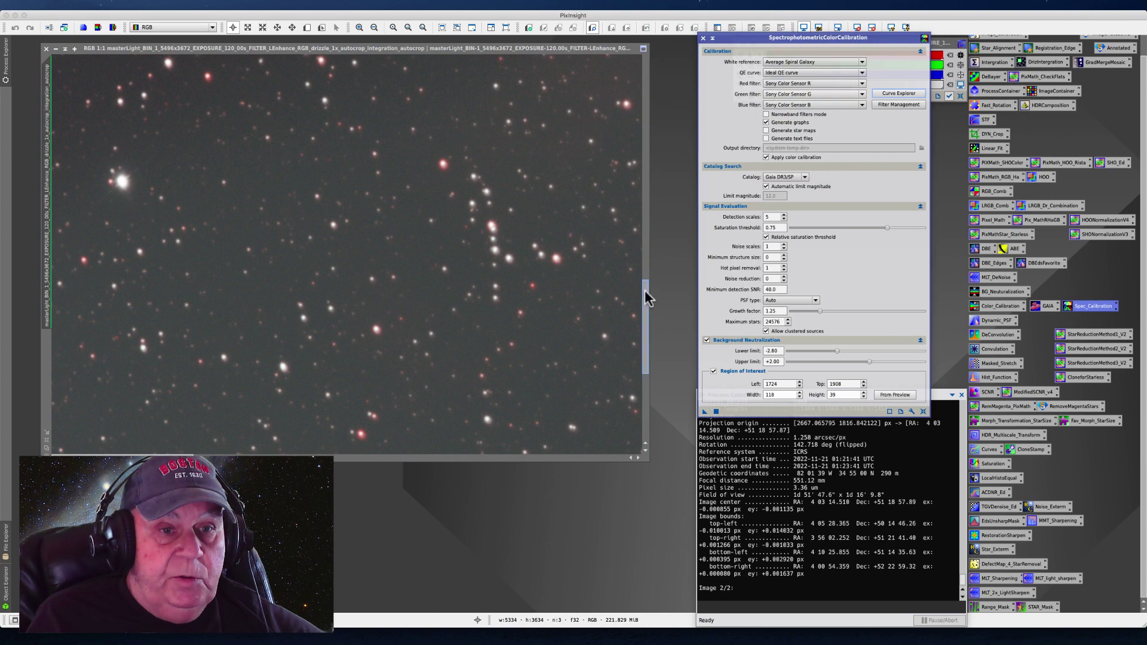
pyautogui.moveTo(647, 295); pyautogui.dragTo(652, 127)
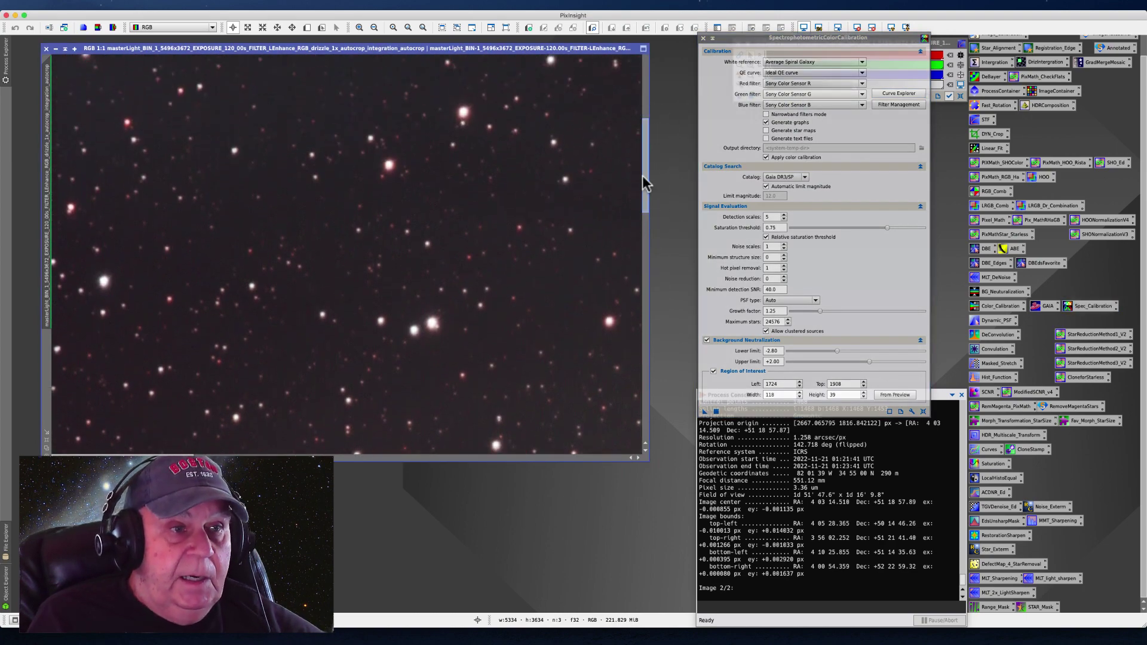
pyautogui.scroll(3, 341, 162)
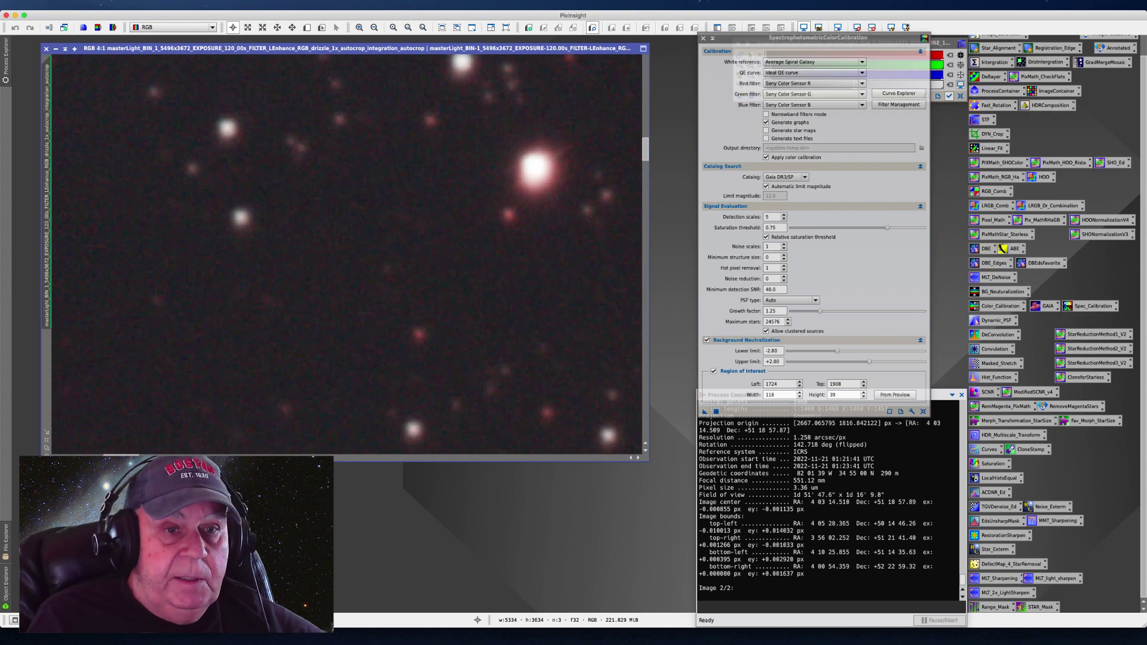
pyautogui.moveTo(649, 151); pyautogui.dragTo(651, 149)
pyautogui.press('super+o')
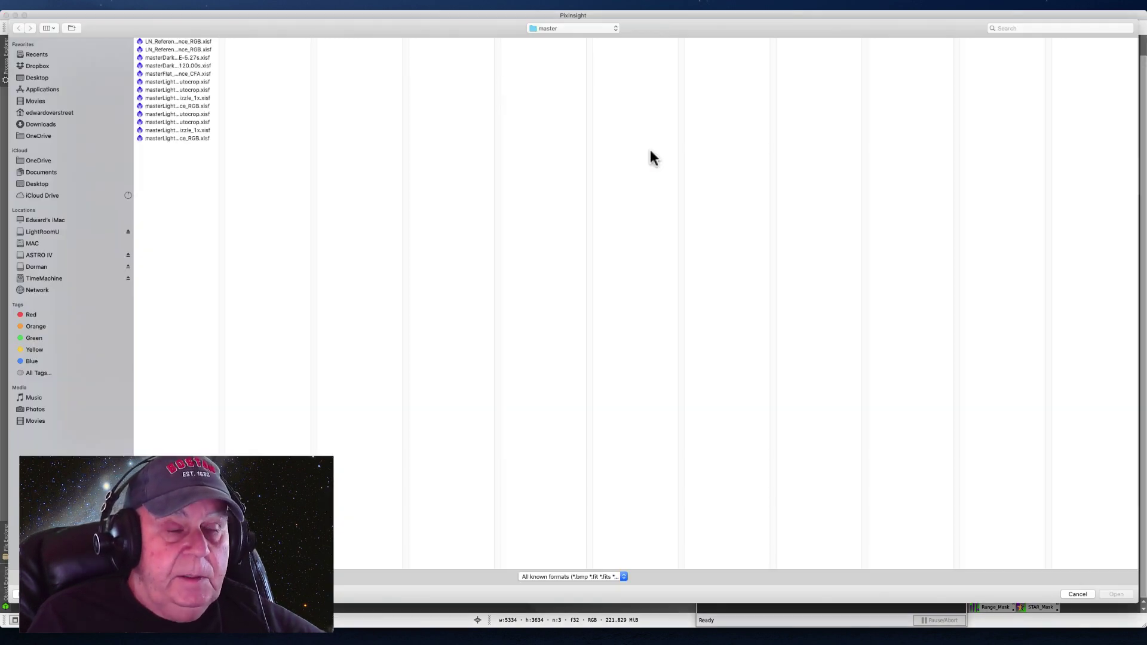
# Cancel the Open dialog, draw Preview01 over star-free background sky, and choose From Preview
pyautogui.click(1079, 594)
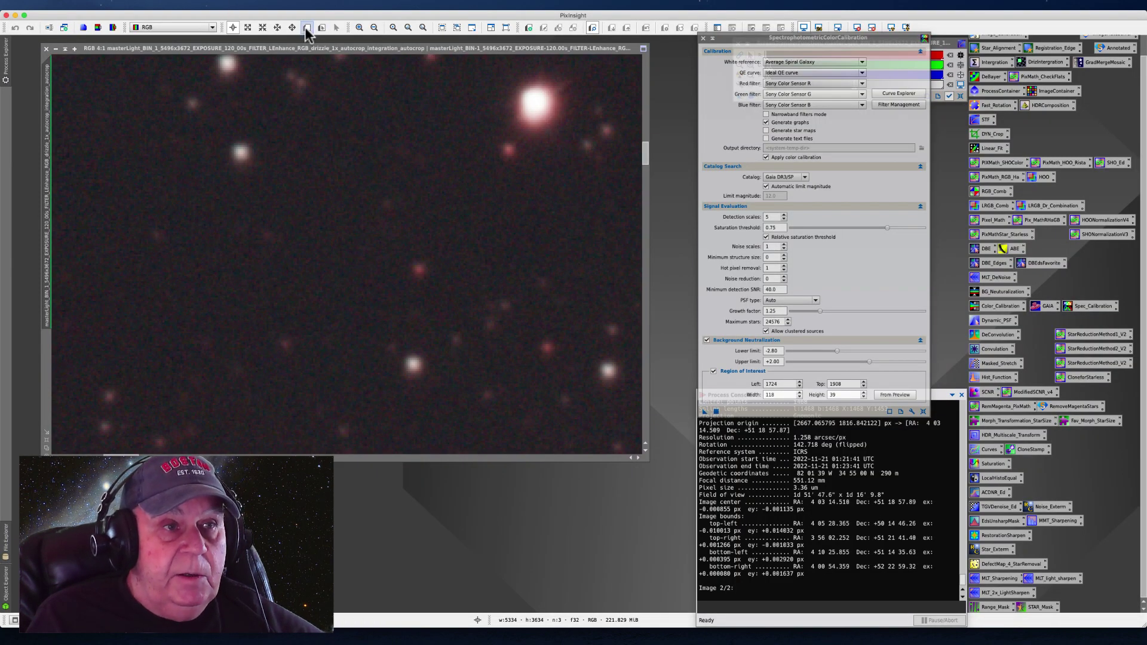
pyautogui.click(308, 29)
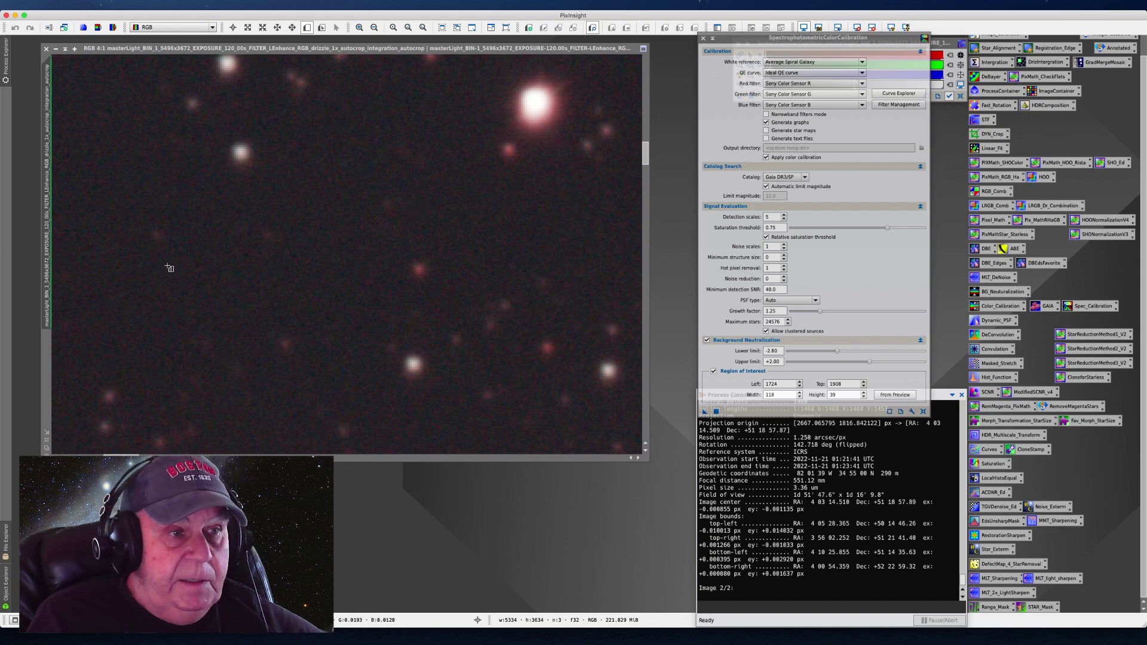
pyautogui.moveTo(72, 255); pyautogui.dragTo(401, 335)
pyautogui.moveTo(265, 300); pyautogui.dragTo(265, 298)
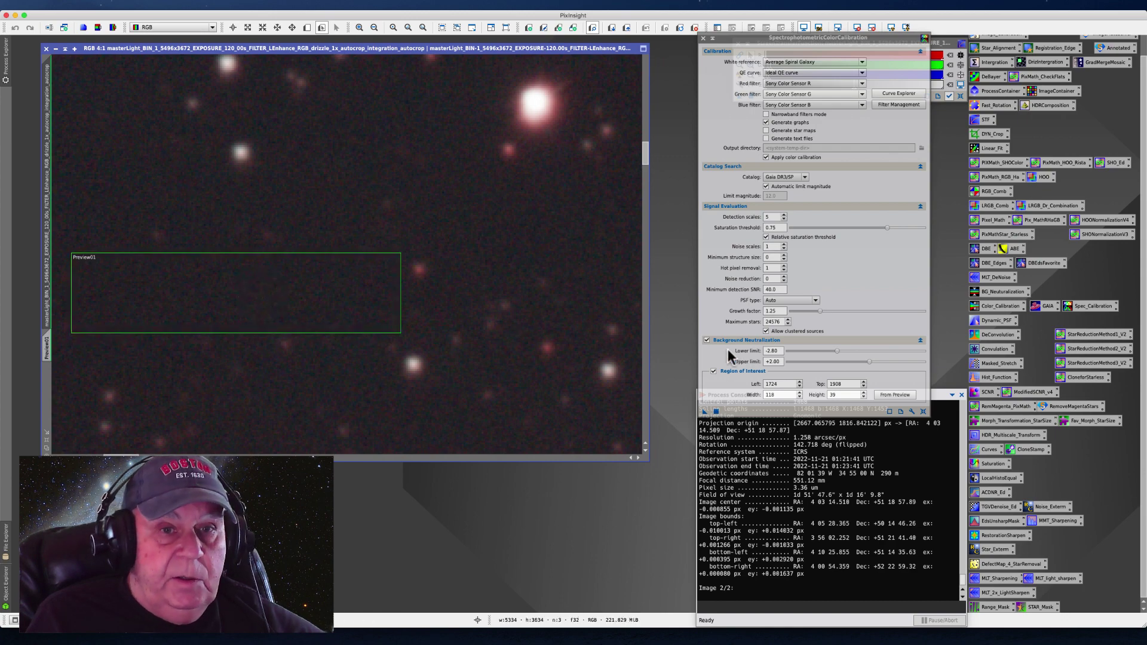
pyautogui.moveTo(732, 42); pyautogui.dragTo(633, 40)
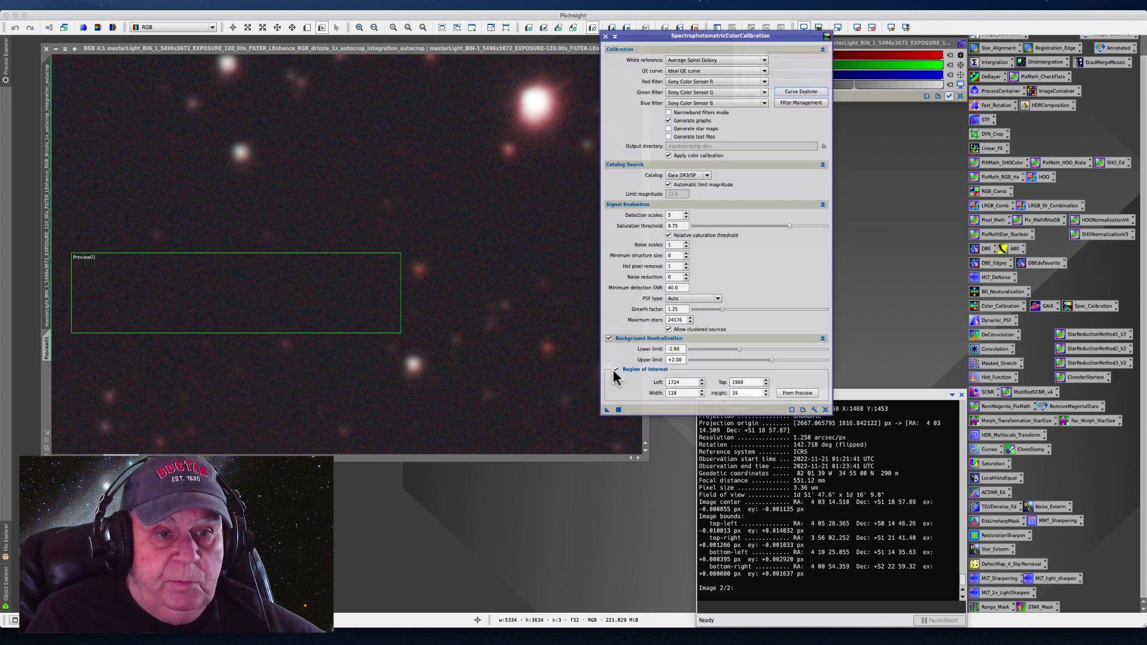
pyautogui.click(784, 392)
# Select Preview01 as the background region of interest (Left 494, Top 935, Width 184, Height 45)
pyautogui.click(723, 312)
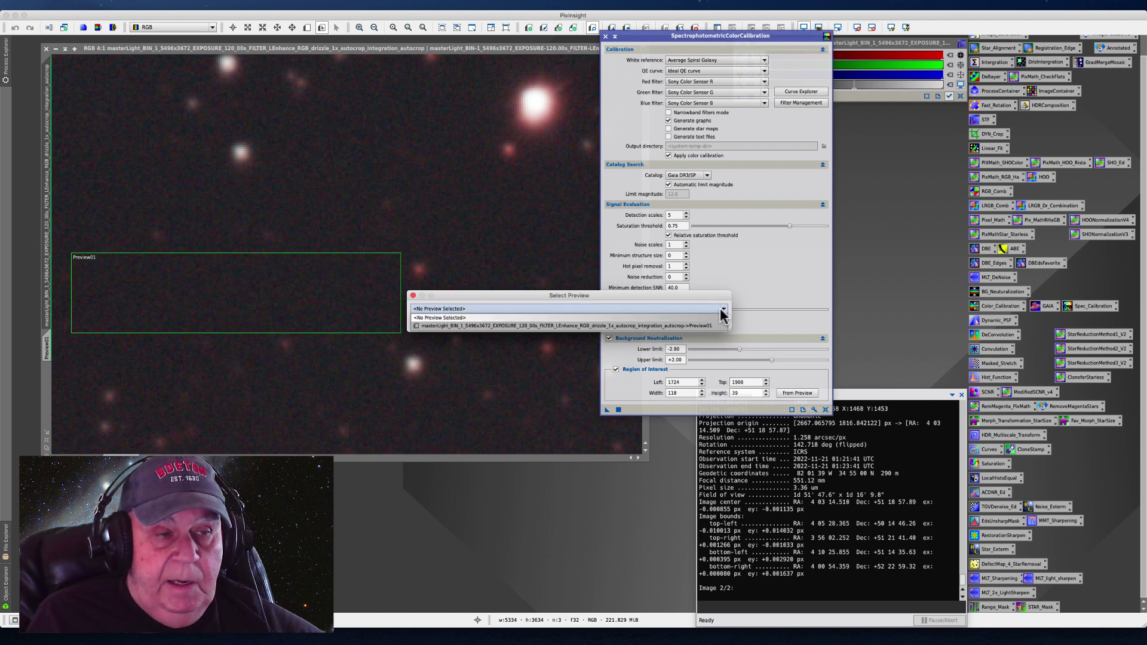
pyautogui.click(481, 326)
pyautogui.click(661, 325)
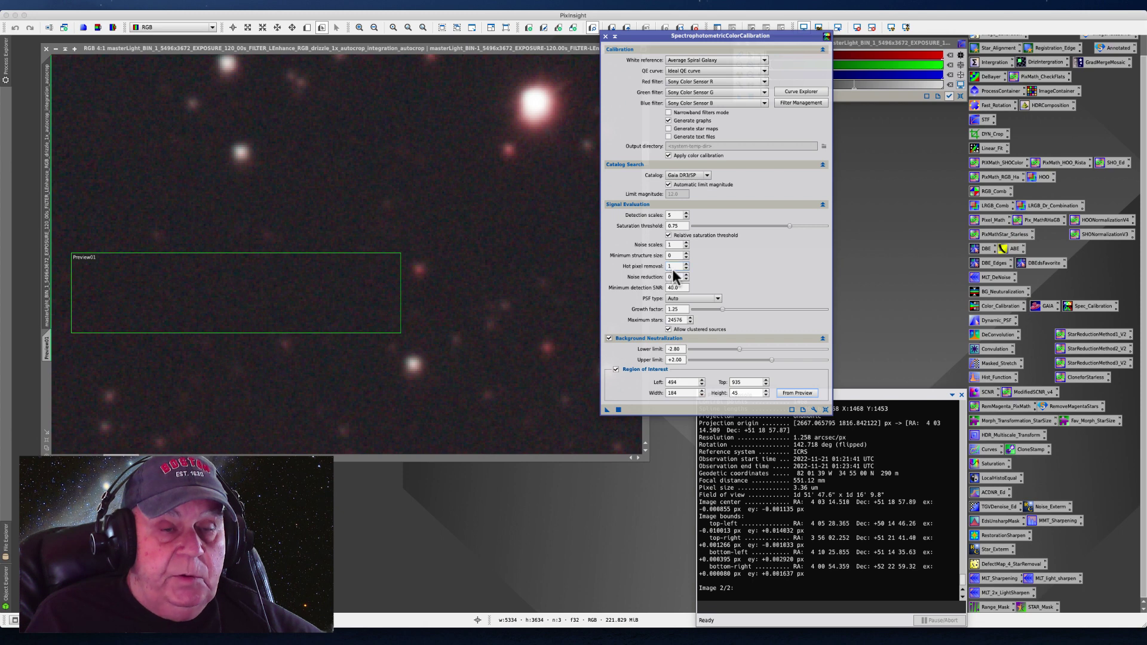
pyautogui.click(669, 184)
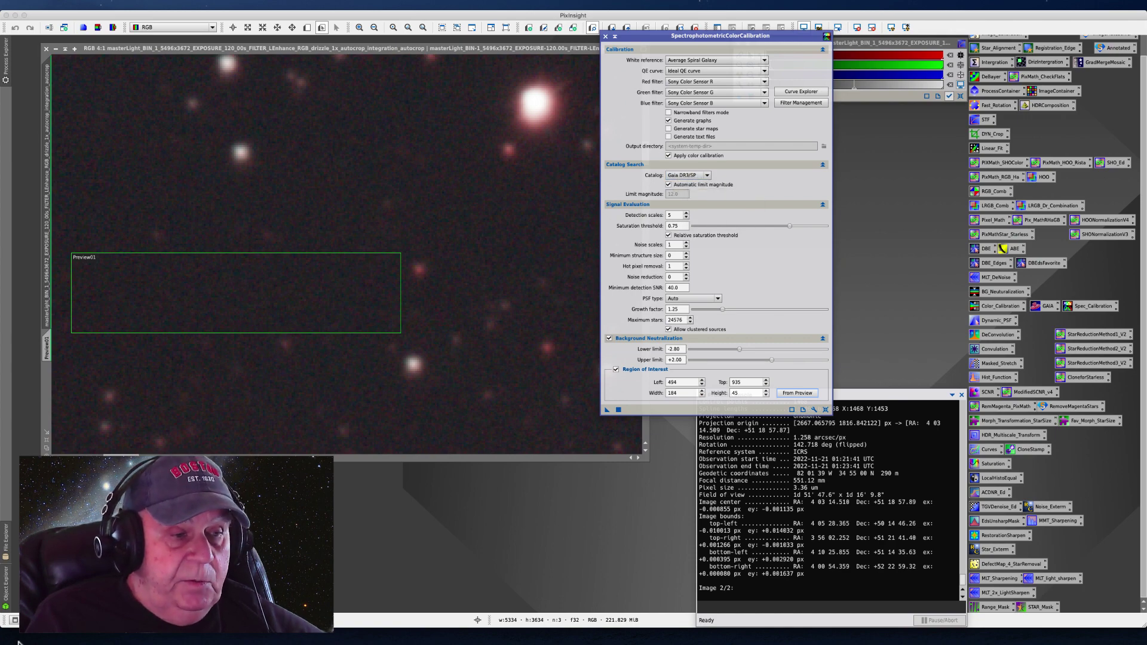
pyautogui.moveTo(6, 643)
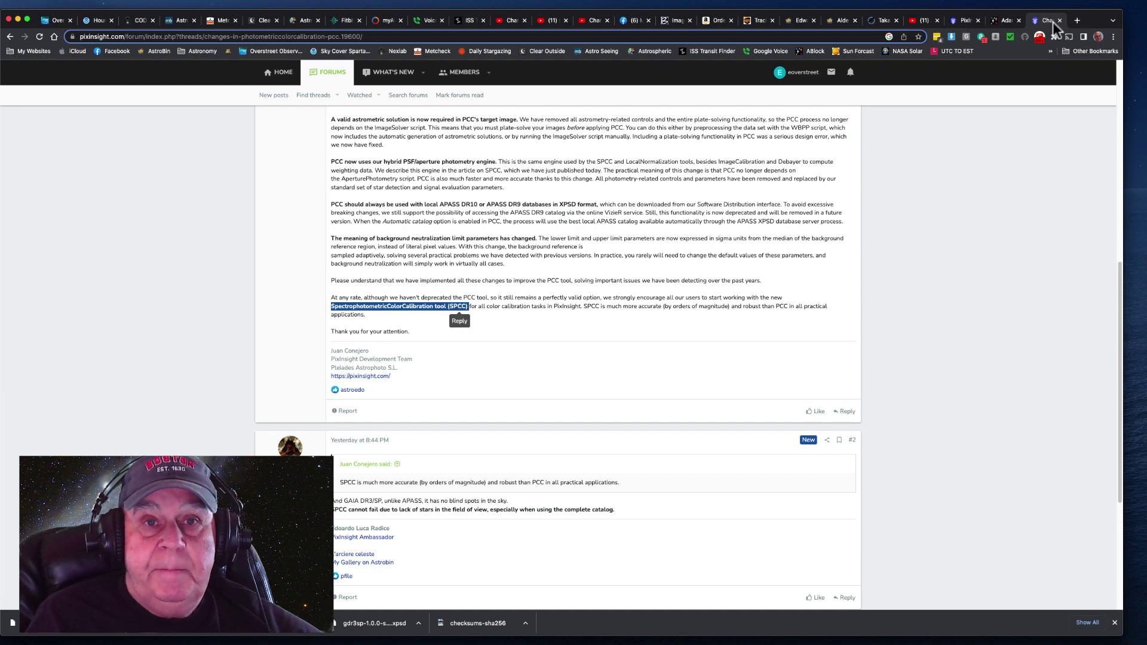
# Switch Chrome from the forum thread to the Spectrophotometry-based Color Calibration reference page
pyautogui.click(958, 20)
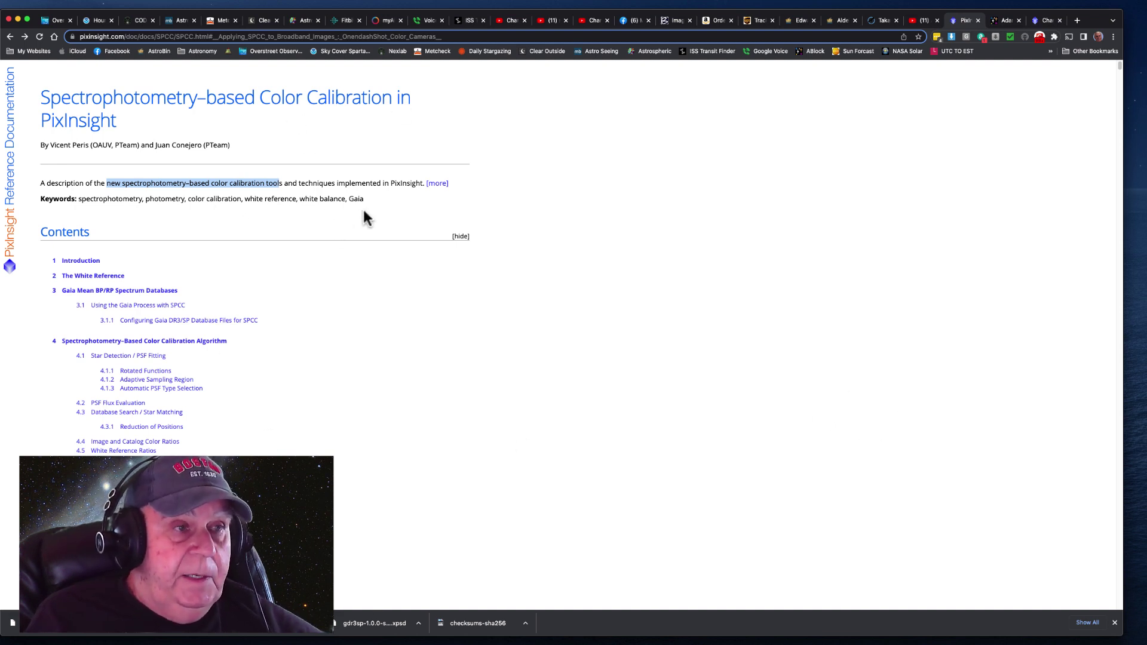
# Scroll the SPCC documentation down to section 3.1.1, Configuring Gaia DR3/SP Database Files
pyautogui.scroll(-5, 146, 381)
pyautogui.scroll(-15, 146, 382)
pyautogui.scroll(-15, 179, 392)
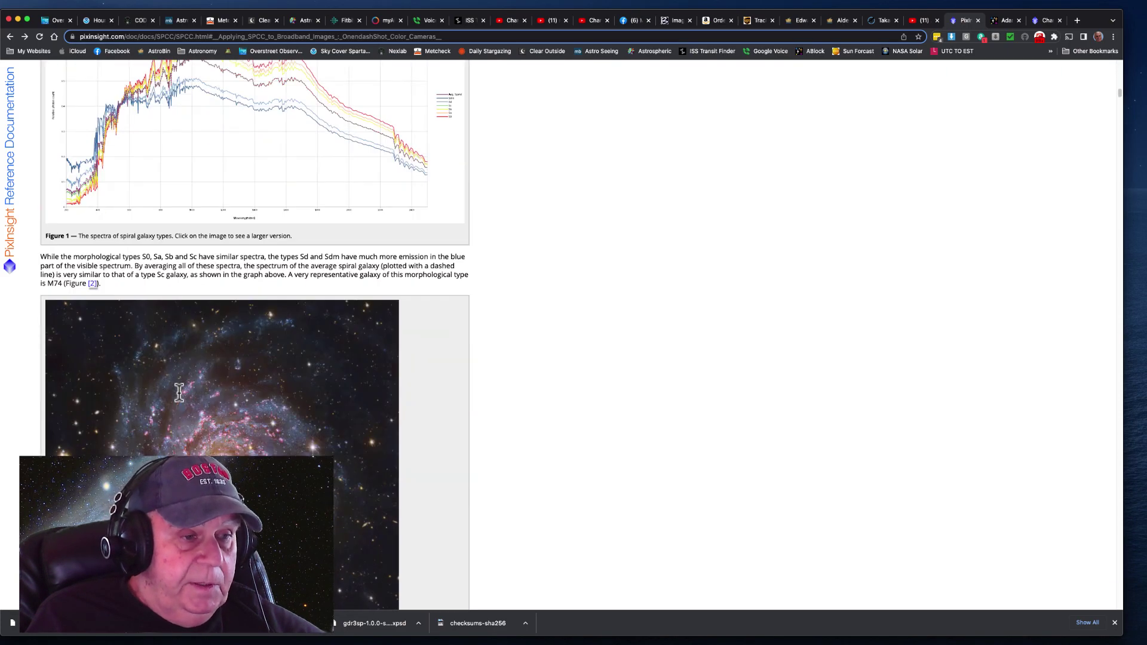
pyautogui.scroll(-6, 179, 392)
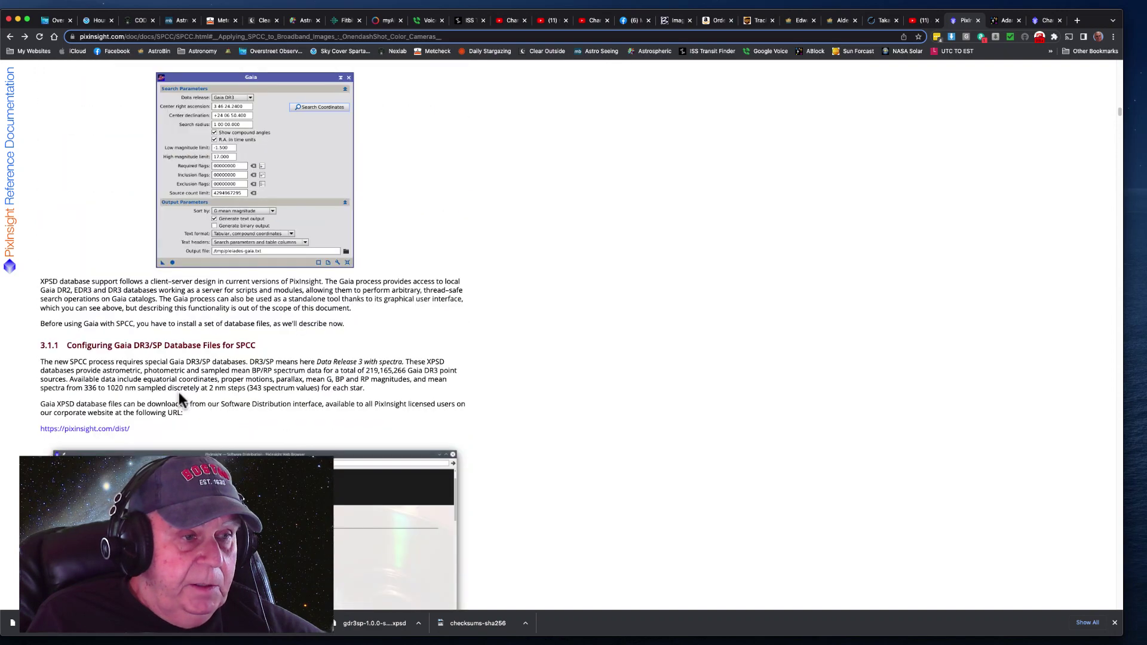
pyautogui.scroll(-3, 179, 392)
pyautogui.scroll(-3, 184, 398)
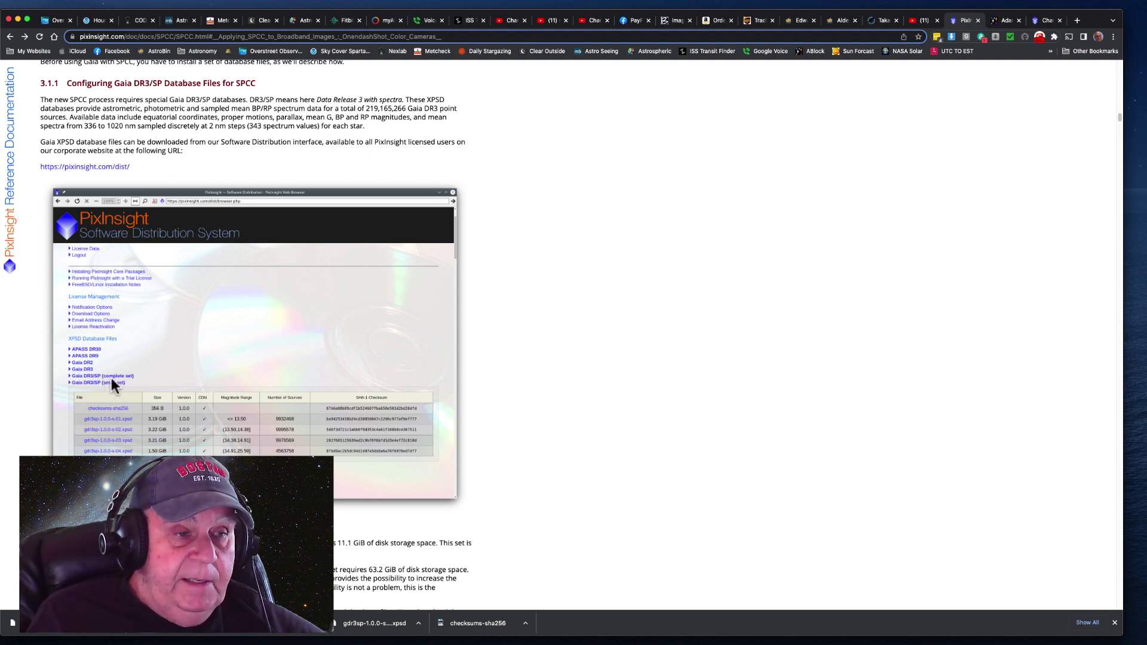
pyautogui.scroll(-3, 197, 388)
pyautogui.scroll(-5, 212, 380)
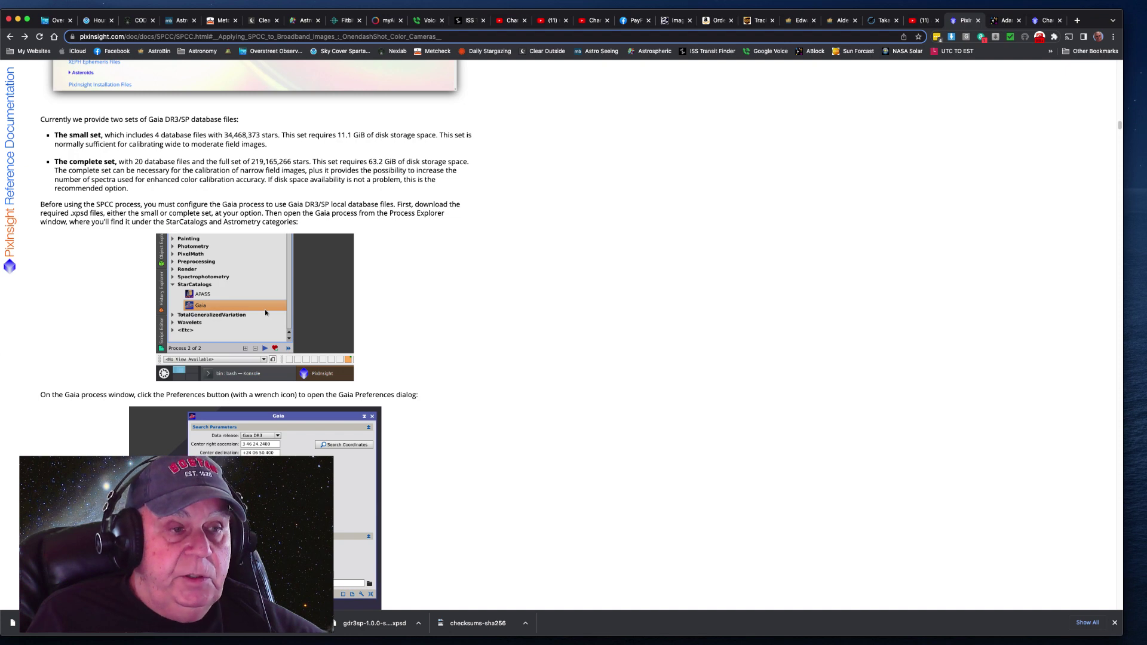
pyautogui.scroll(-2, 255, 329)
pyautogui.scroll(-3, 333, 379)
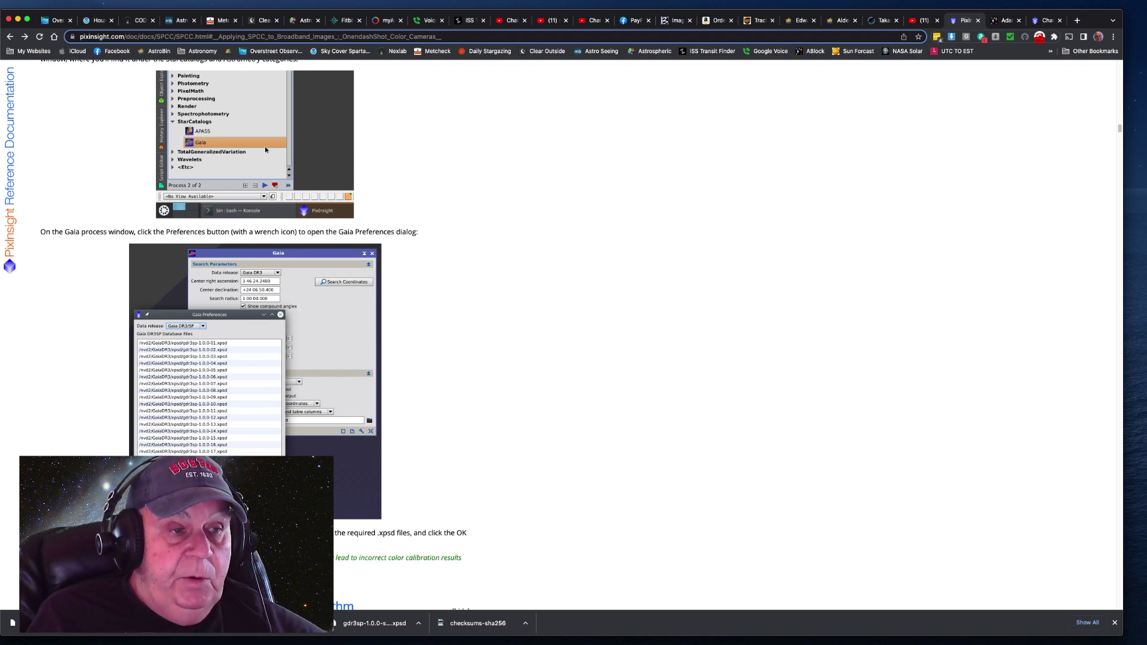
pyautogui.scroll(-3, 265, 63)
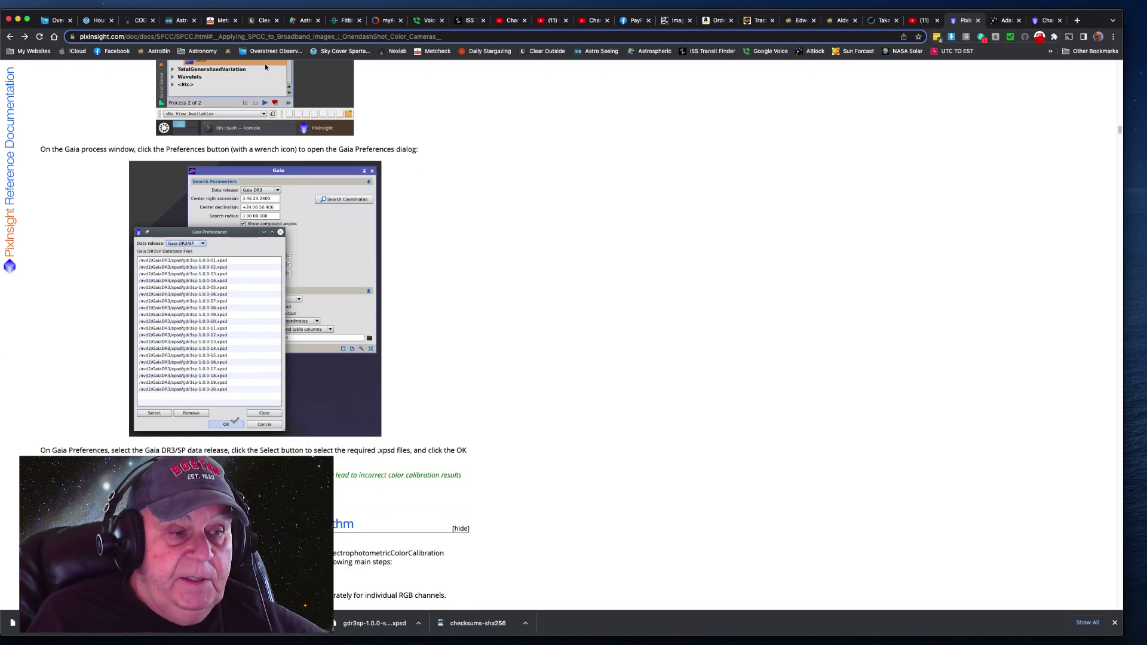
pyautogui.scroll(-6, 265, 64)
pyautogui.scroll(-3, 256, 334)
pyautogui.scroll(15, 264, 405)
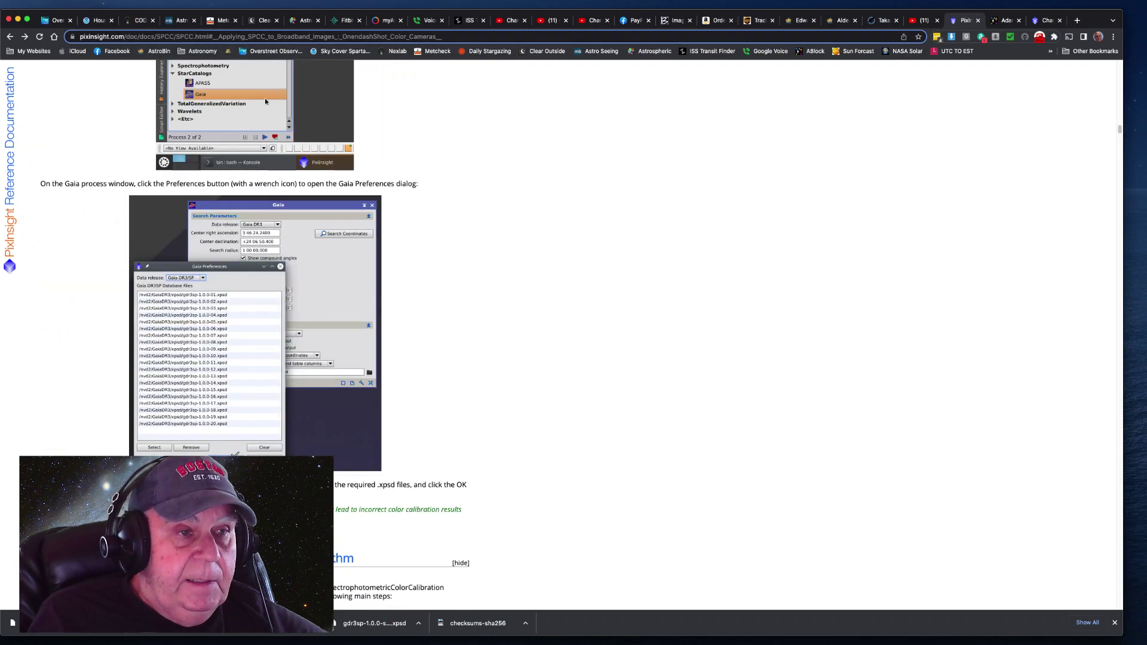
# Scroll down through the SPCC article's comparison charts, Curve Explorer and narrowband filter sections
pyautogui.scroll(1, 264, 405)
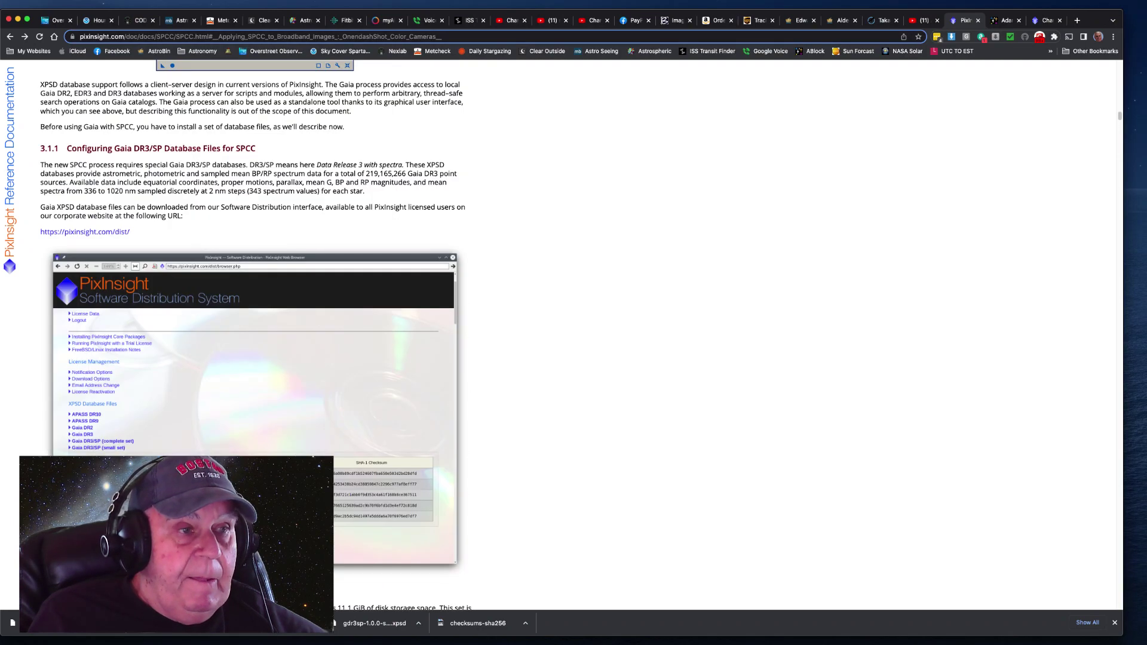
pyautogui.scroll(-20, 254, 334)
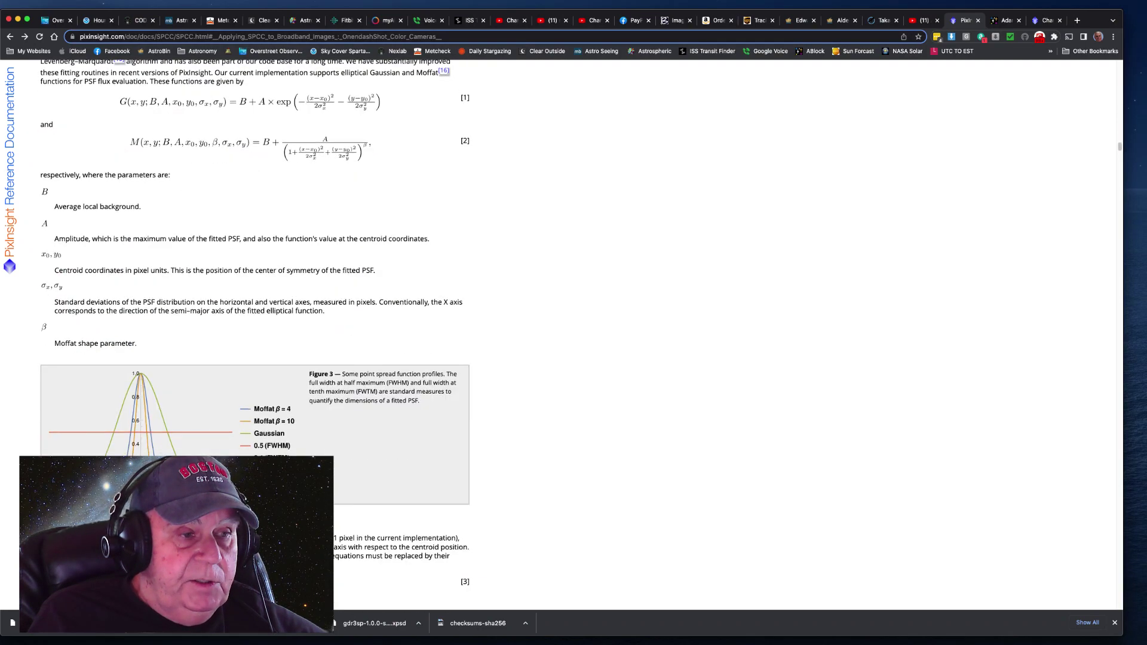
pyautogui.scroll(-20, 254, 335)
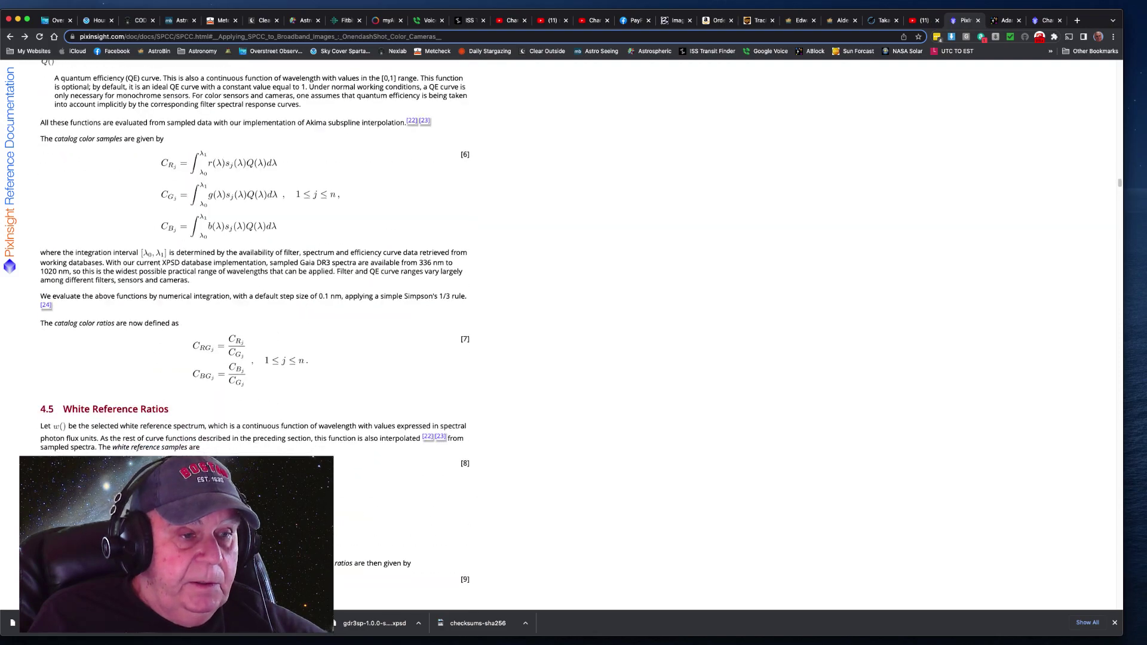
pyautogui.scroll(-20, 254, 334)
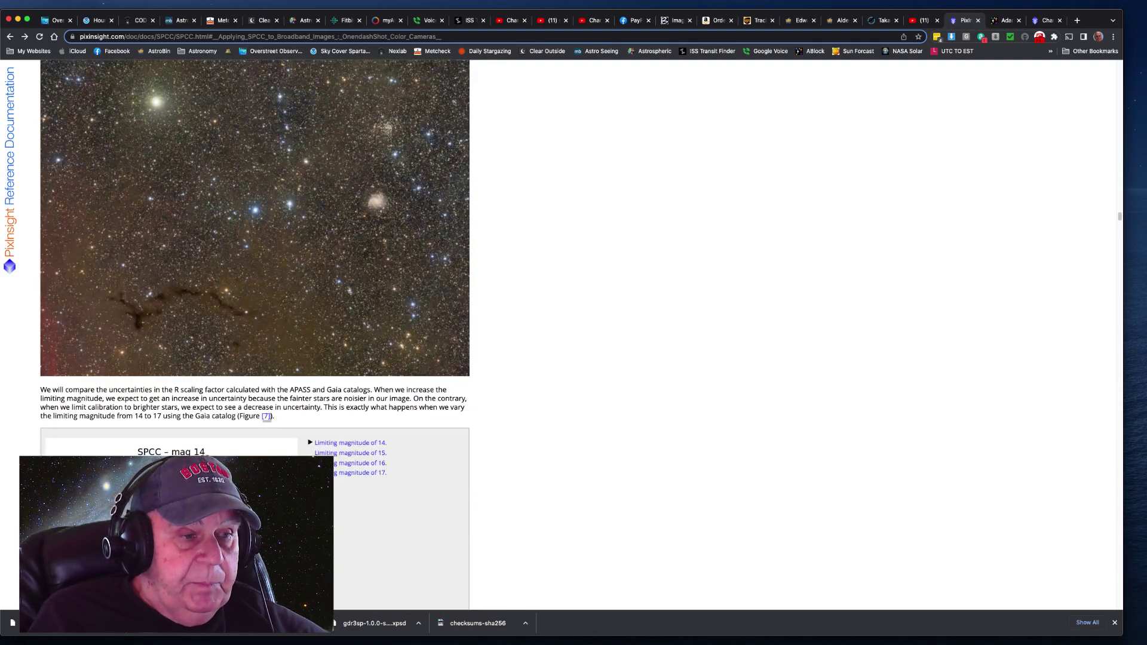
pyautogui.scroll(6, 254, 335)
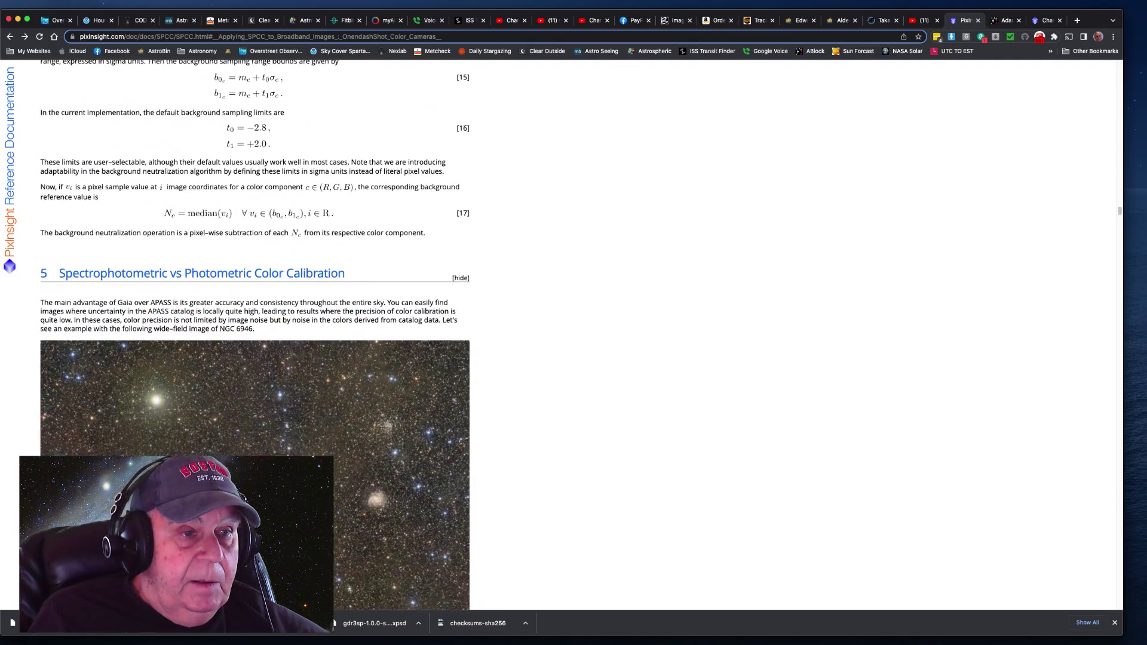
pyautogui.scroll(-20, 254, 335)
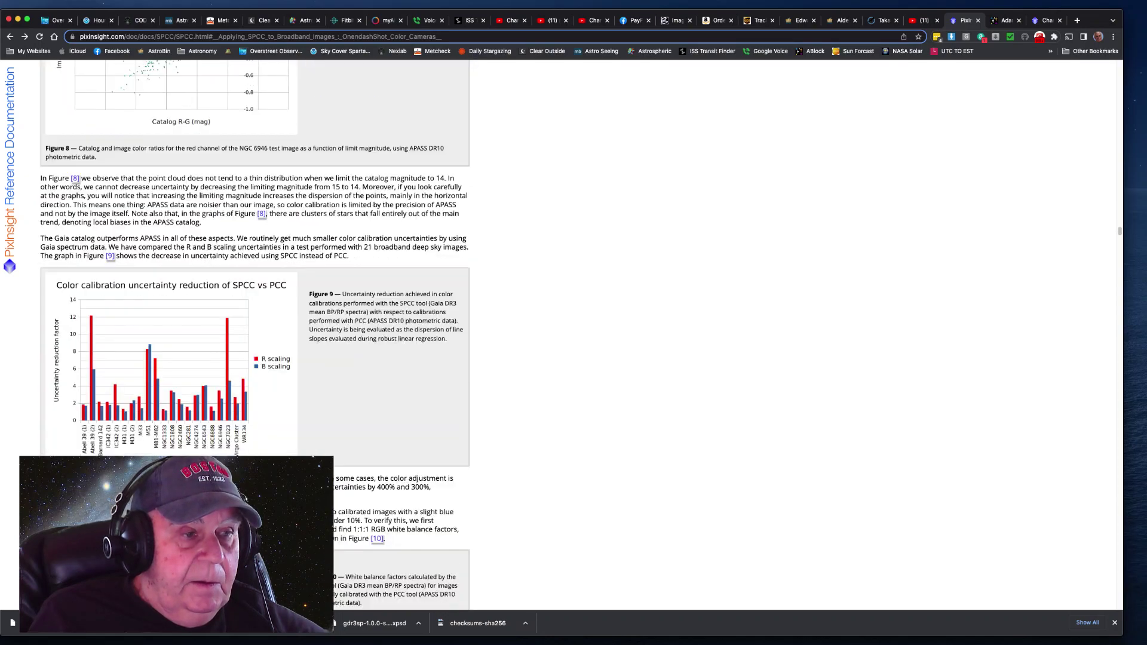
pyautogui.scroll(-10, 254, 335)
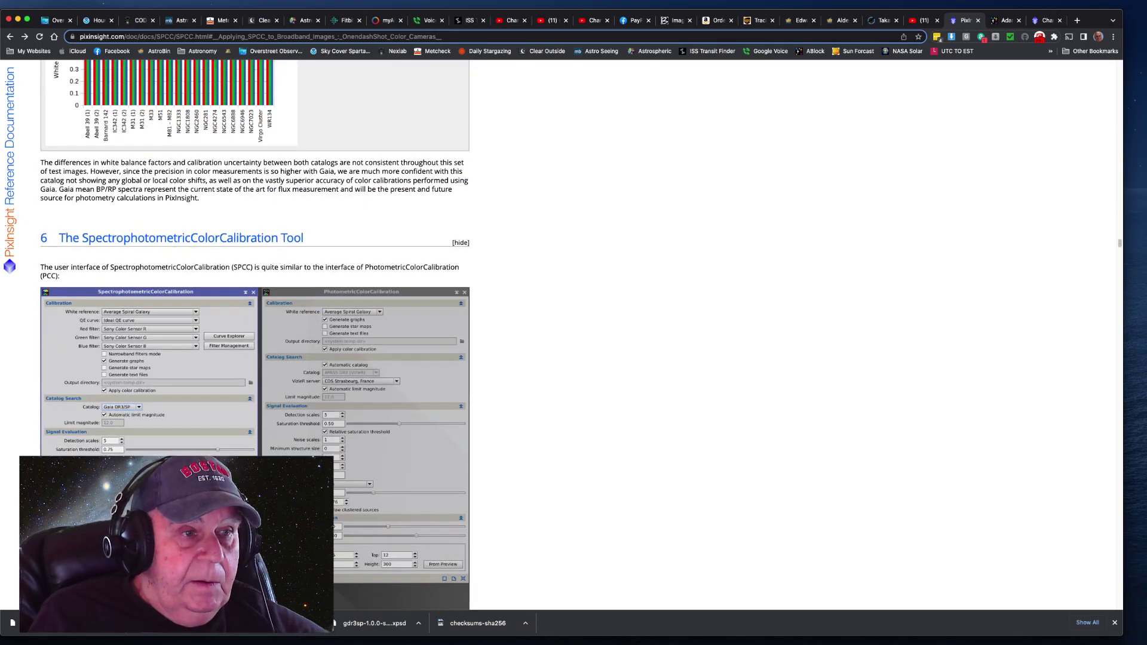
pyautogui.scroll(-12, 254, 334)
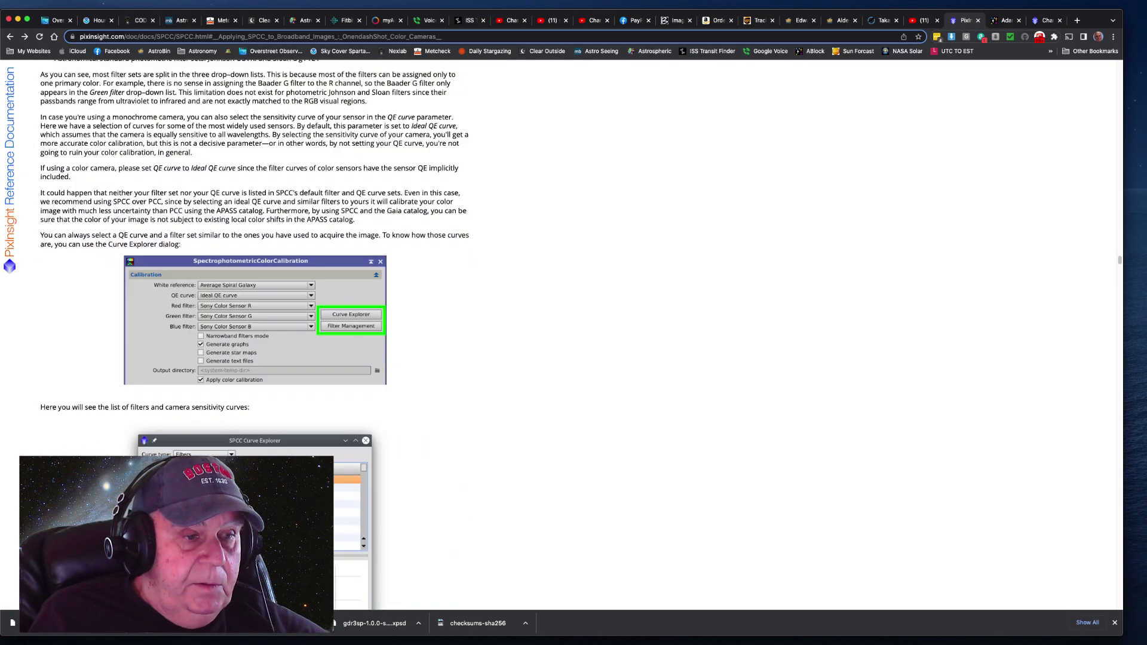
pyautogui.scroll(-12, 254, 334)
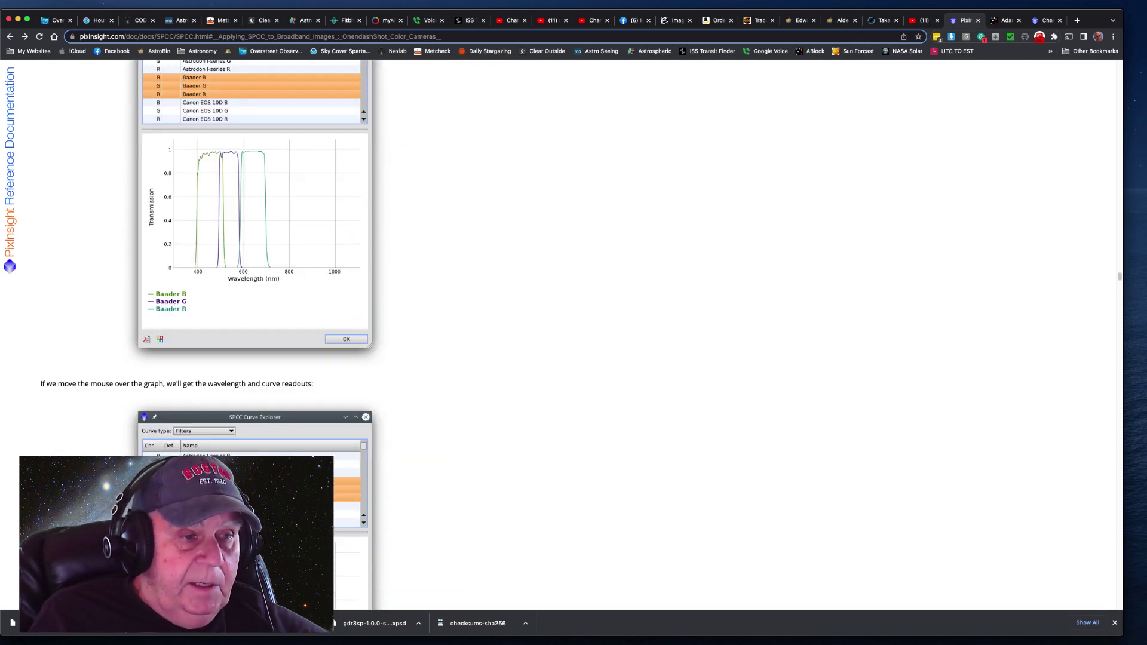
pyautogui.scroll(-15, 254, 334)
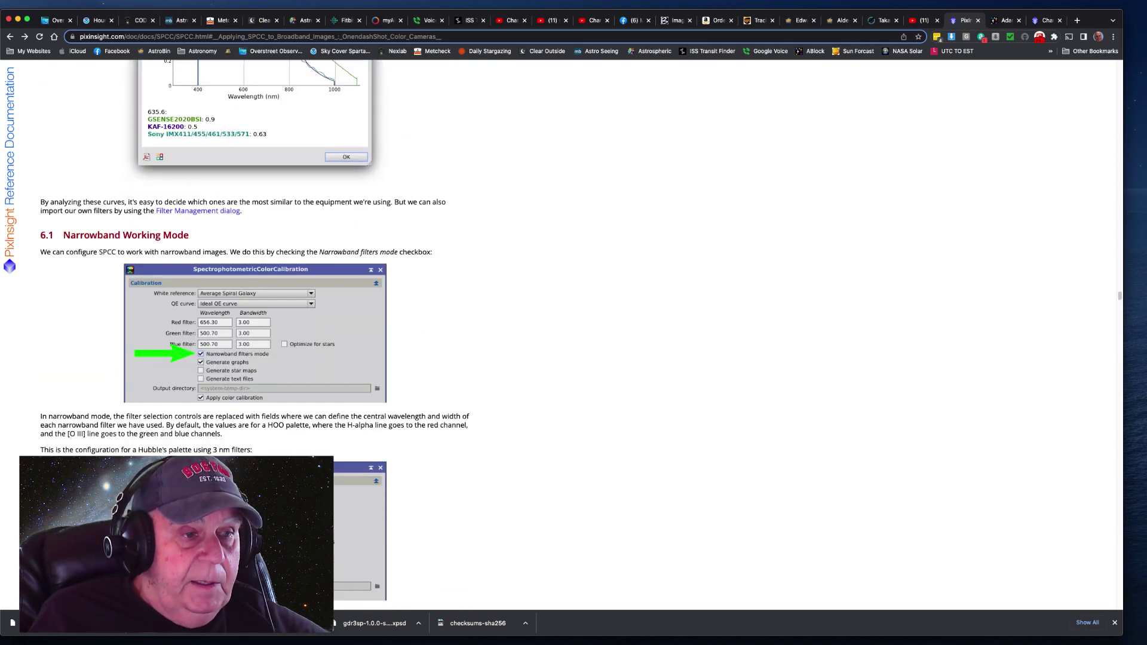
pyautogui.scroll(-5, 254, 335)
# Scroll back up to the SPCC page title, authors and Contents list
pyautogui.scroll(15, 254, 334)
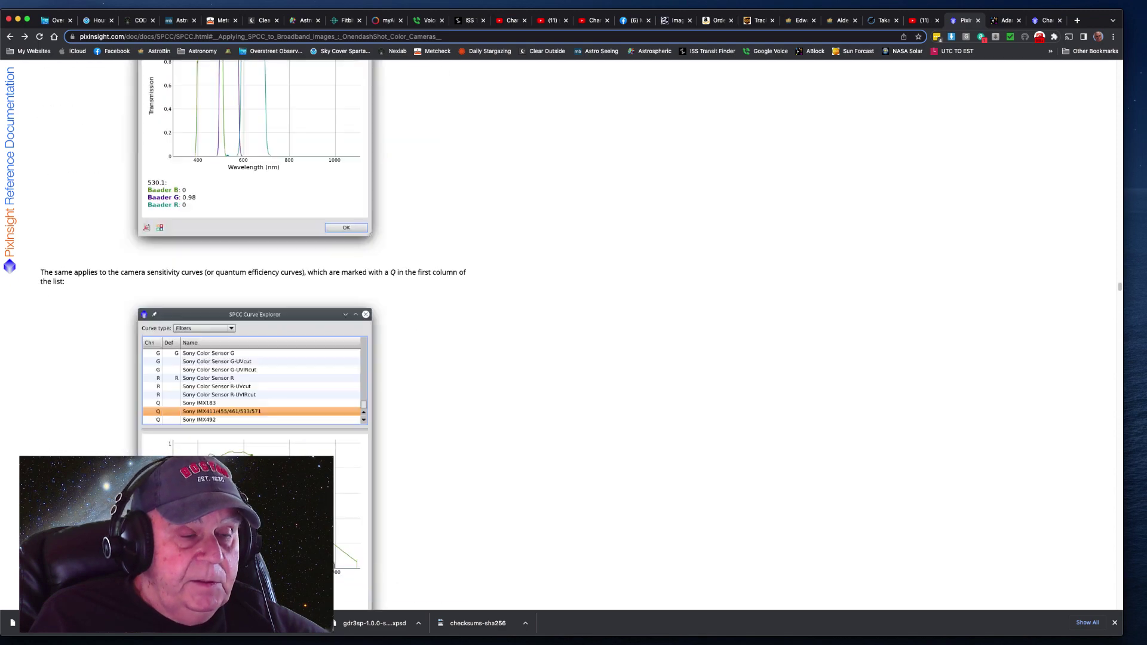
pyautogui.scroll(13, 232, 425)
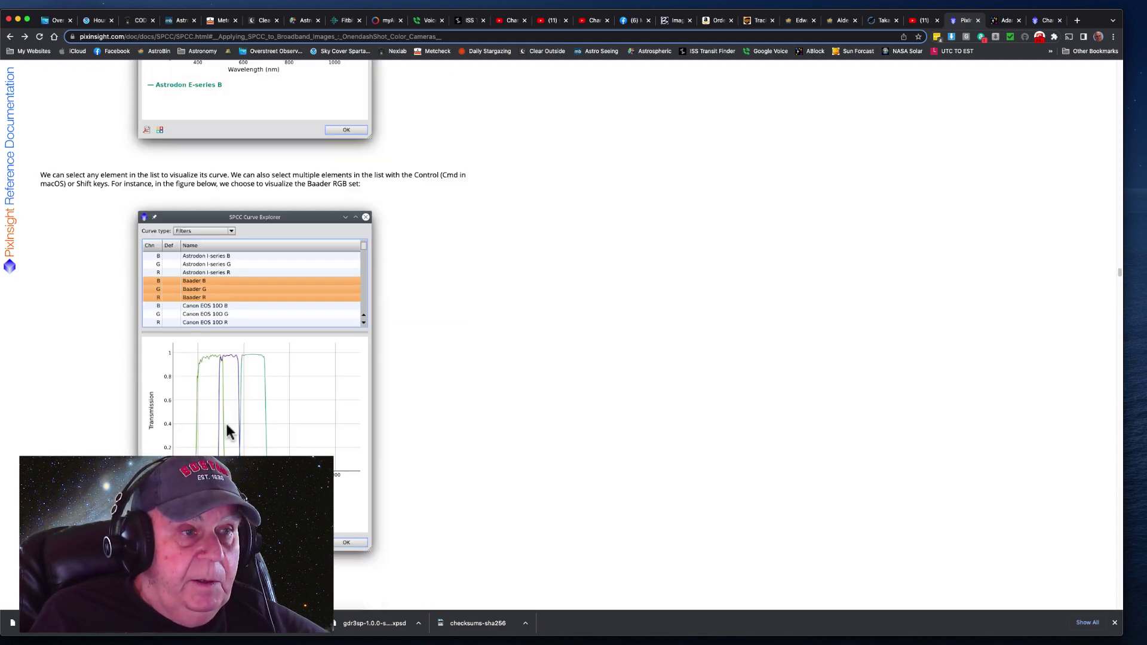
pyautogui.scroll(10, 231, 422)
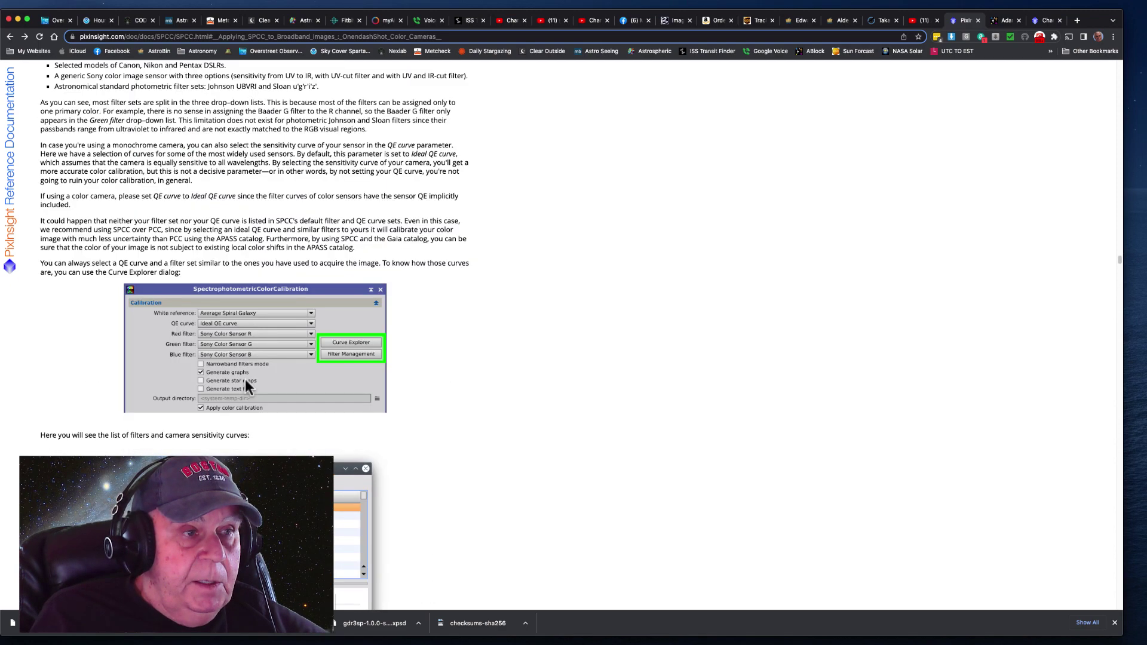
pyautogui.scroll(5, 246, 387)
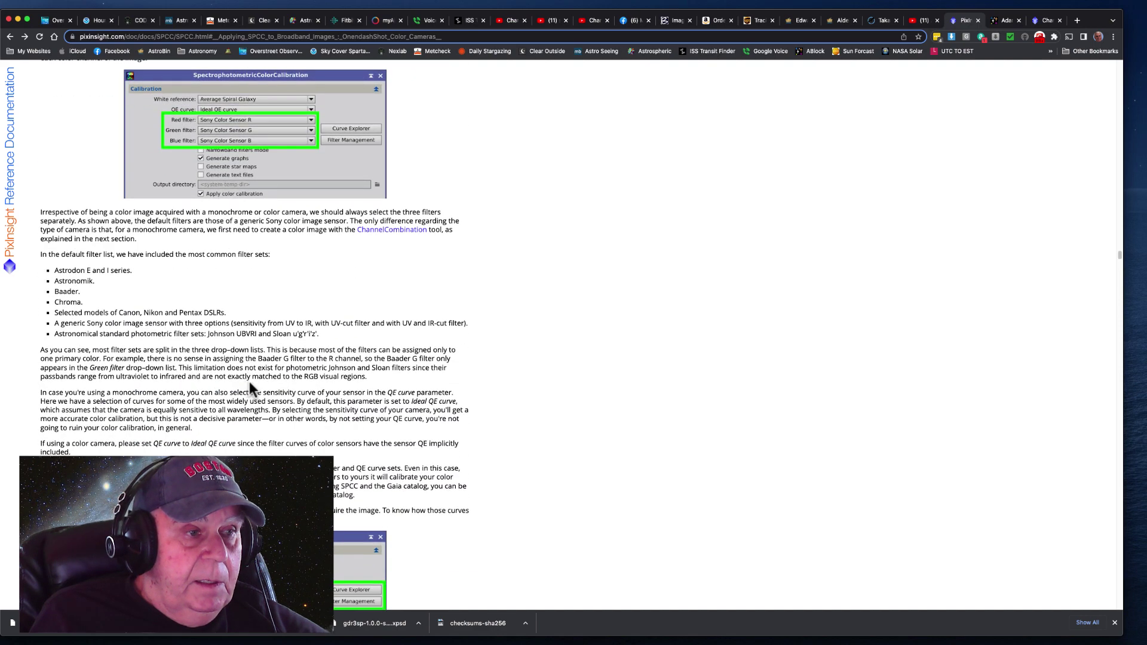
pyautogui.scroll(4, 182, 378)
pyautogui.scroll(2, 182, 378)
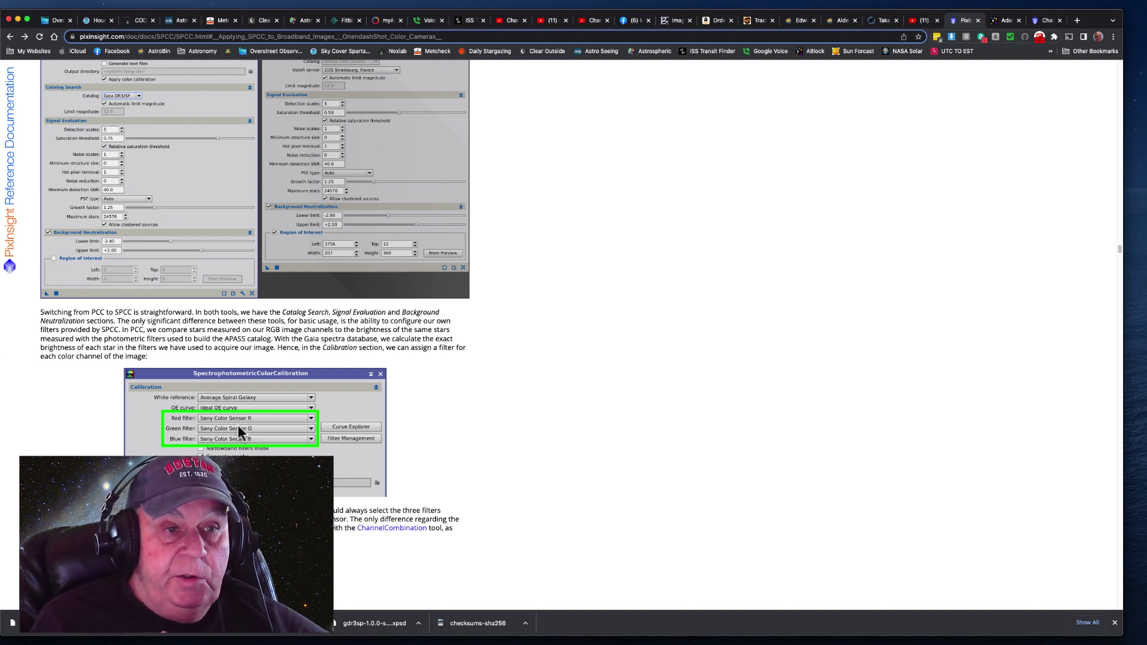
pyautogui.scroll(-20, 238, 424)
pyautogui.scroll(10, 268, 414)
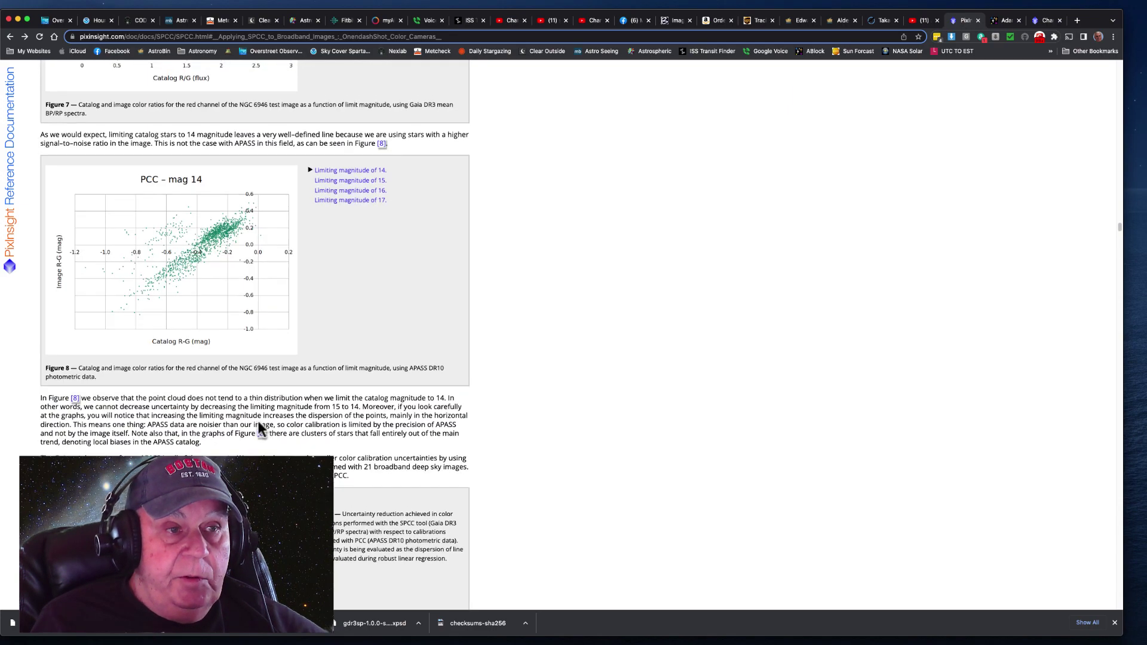
pyautogui.scroll(20, 259, 422)
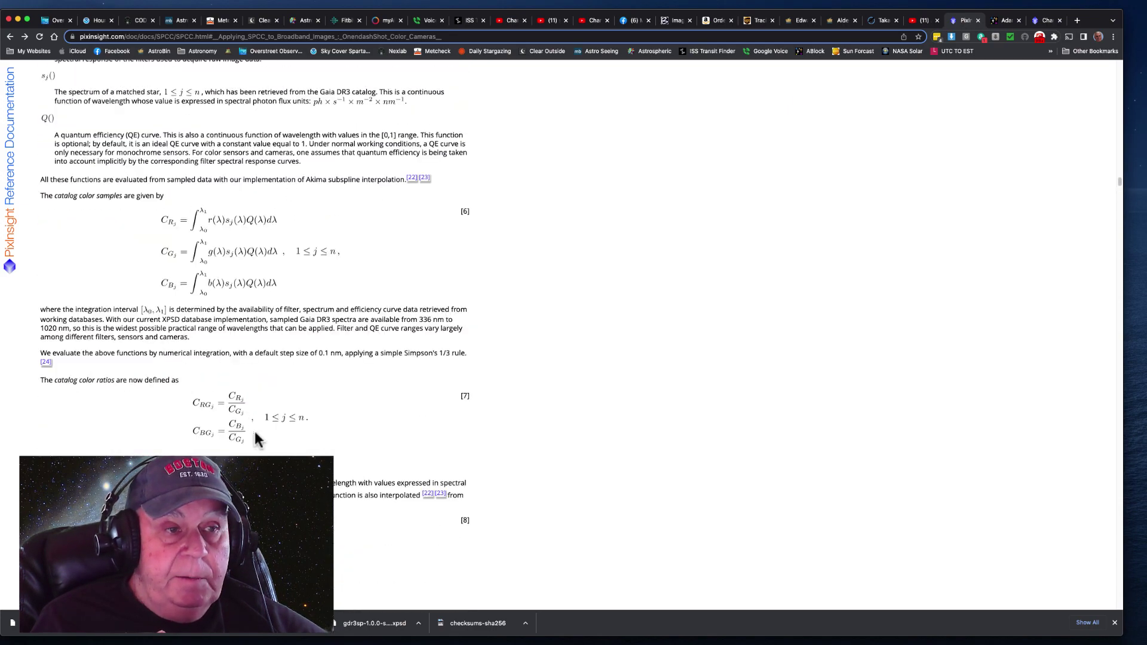
pyautogui.scroll(15, 253, 431)
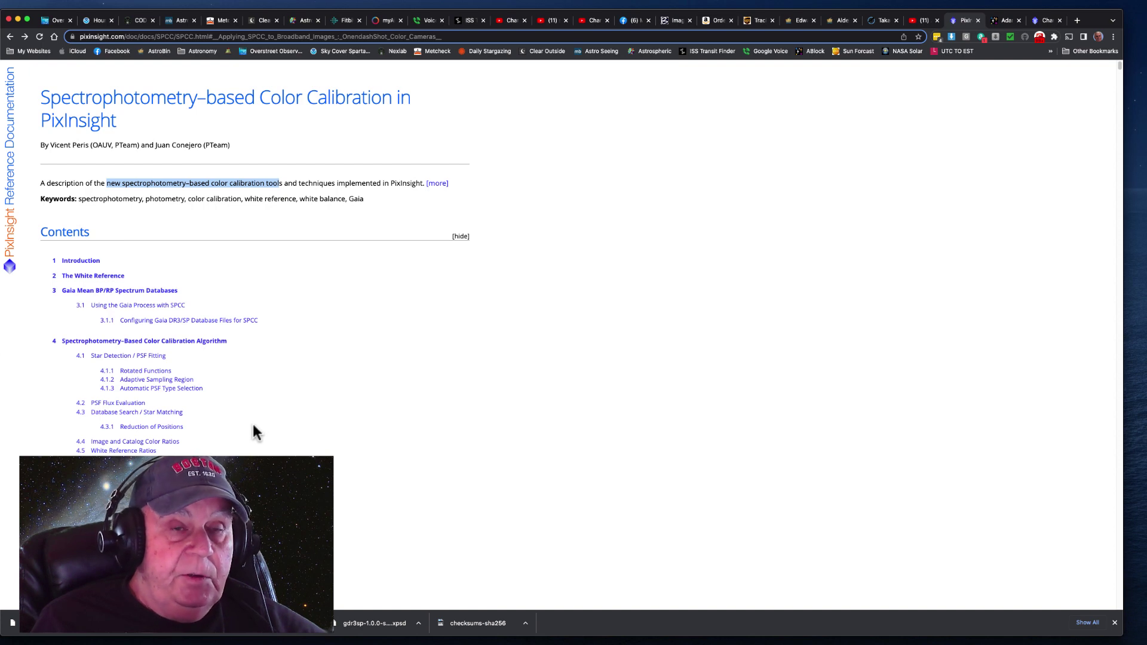
pyautogui.scroll(-2, 205, 429)
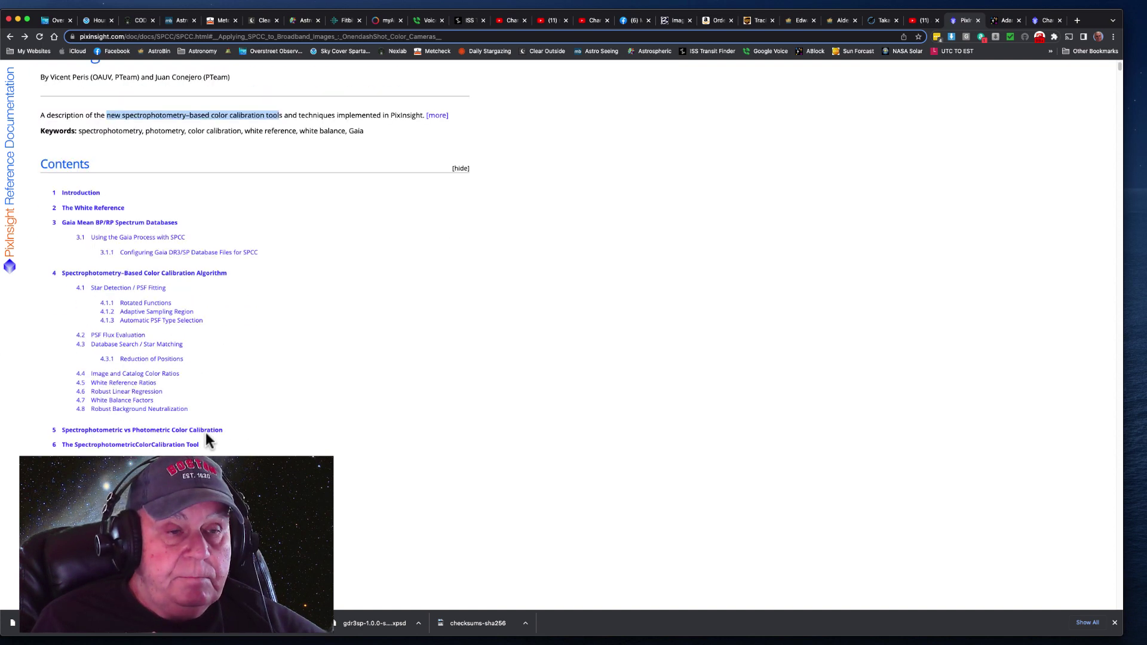
pyautogui.scroll(-3, 205, 434)
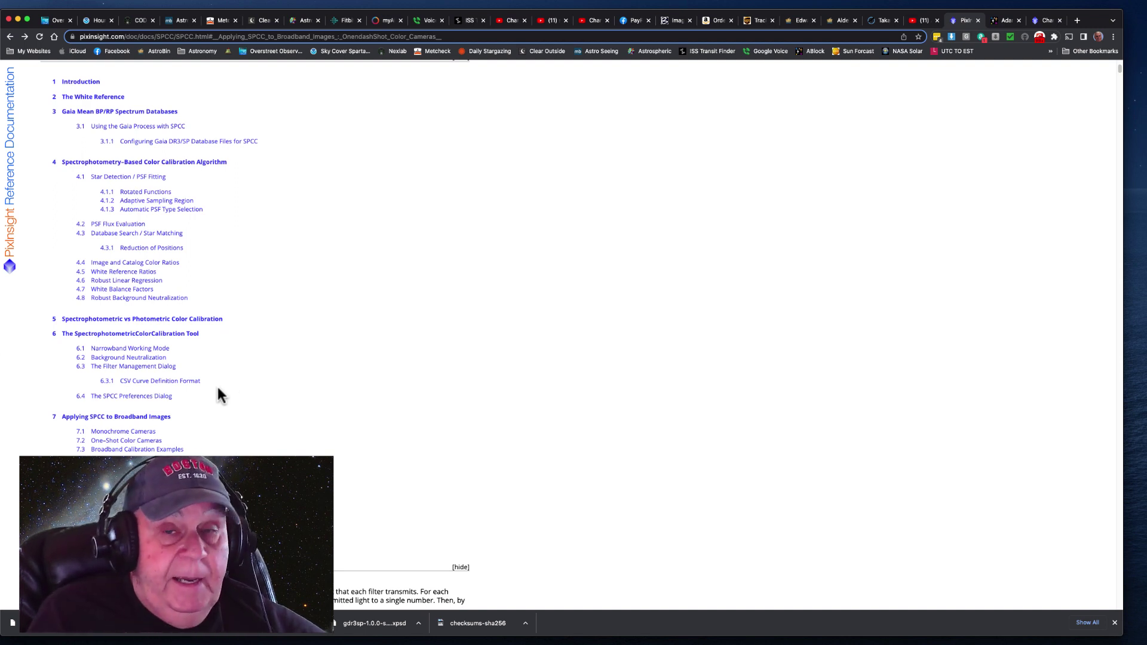
pyautogui.scroll(3, 218, 390)
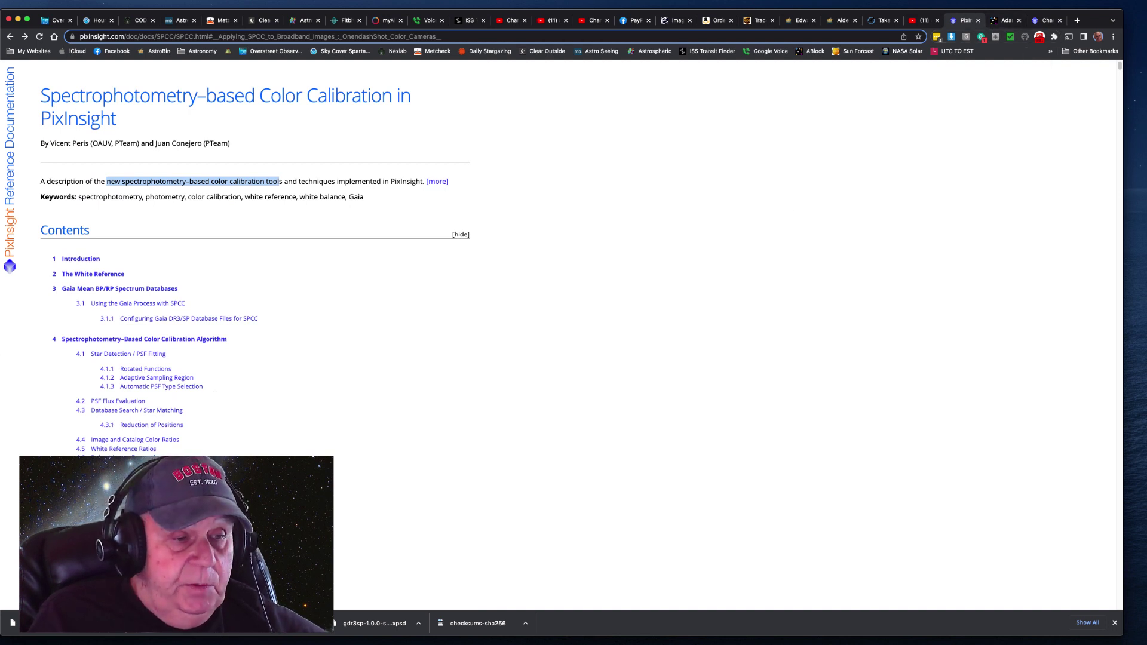
# Bring PixInsight back in front of Chrome, showing the star field and SPCC settings
pyautogui.click(286, 641)
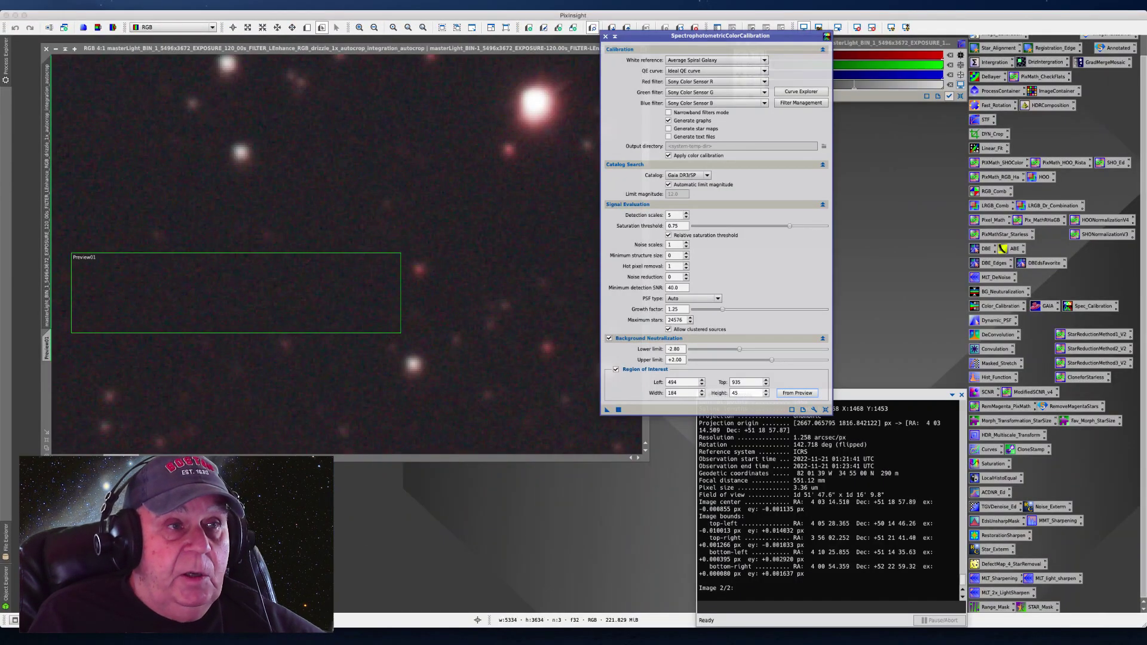
# Open the Gaia process, confirm Gaia DR3/SP as its data release, then close it
pyautogui.click(214, 5)
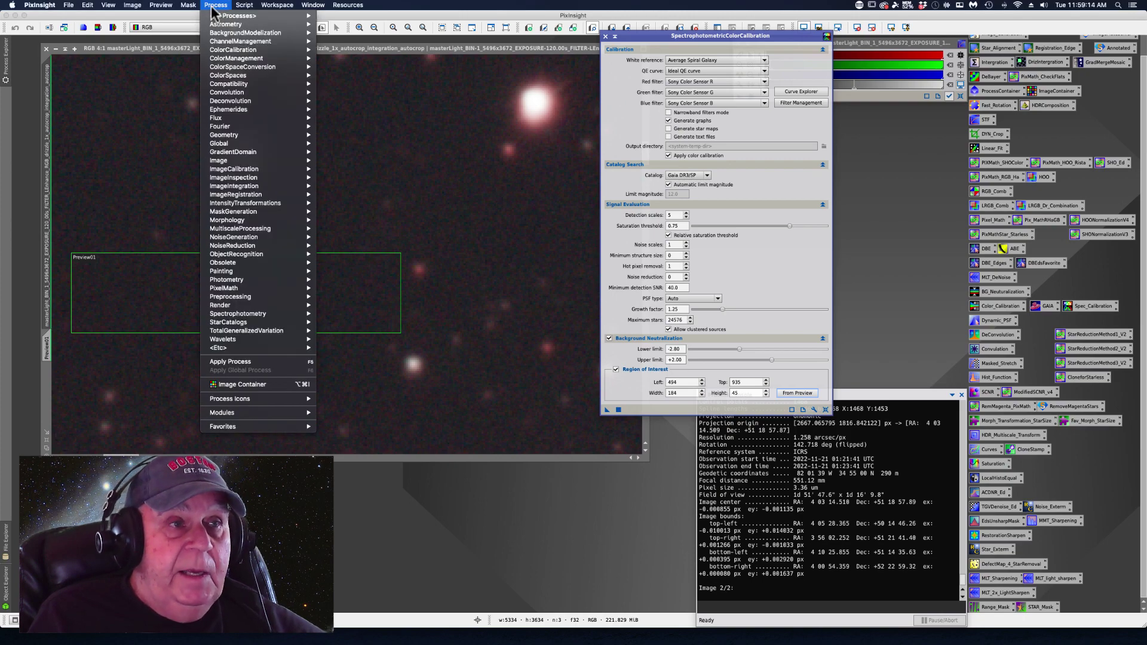
pyautogui.moveTo(224, 27)
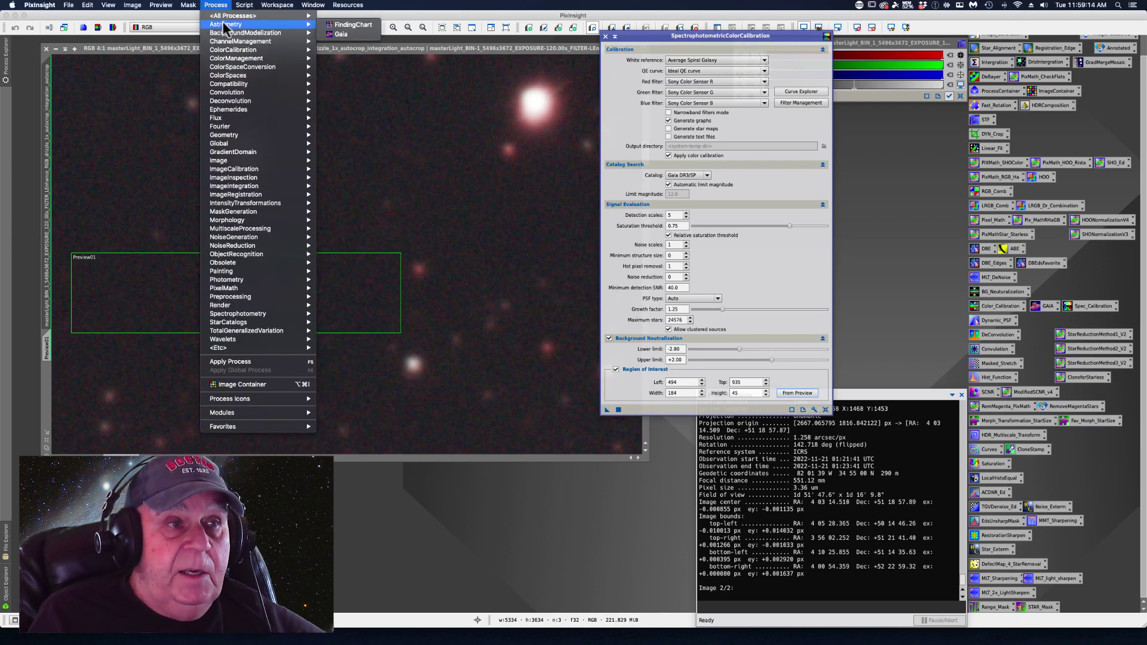
pyautogui.click(339, 33)
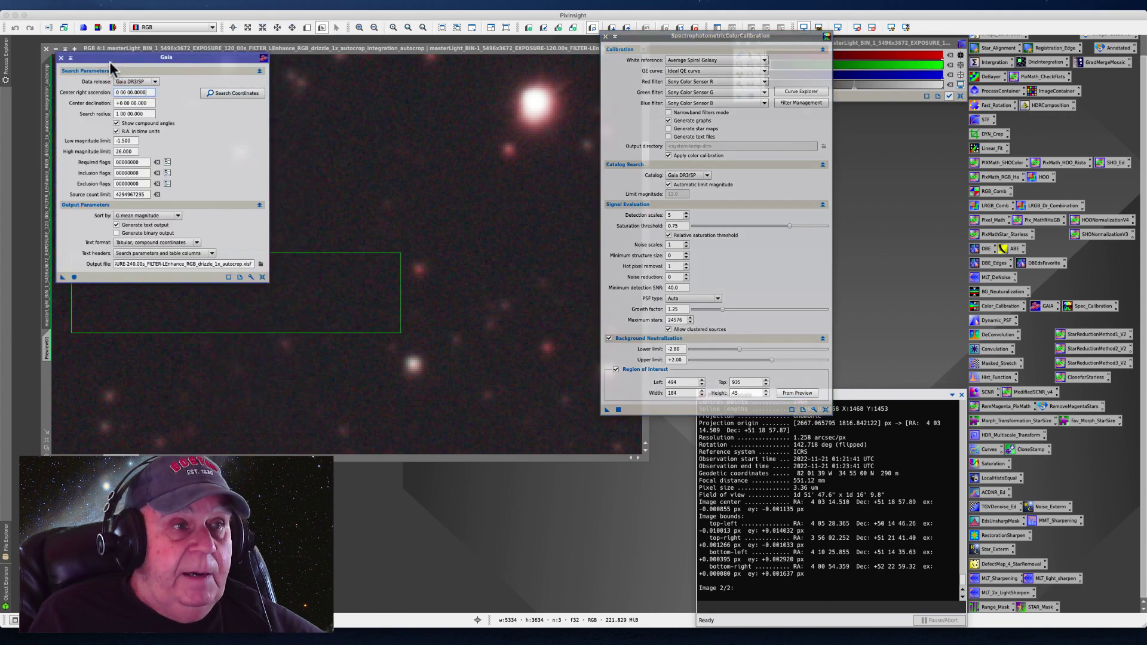
pyautogui.moveTo(114, 58); pyautogui.dragTo(298, 76)
pyautogui.click(330, 110)
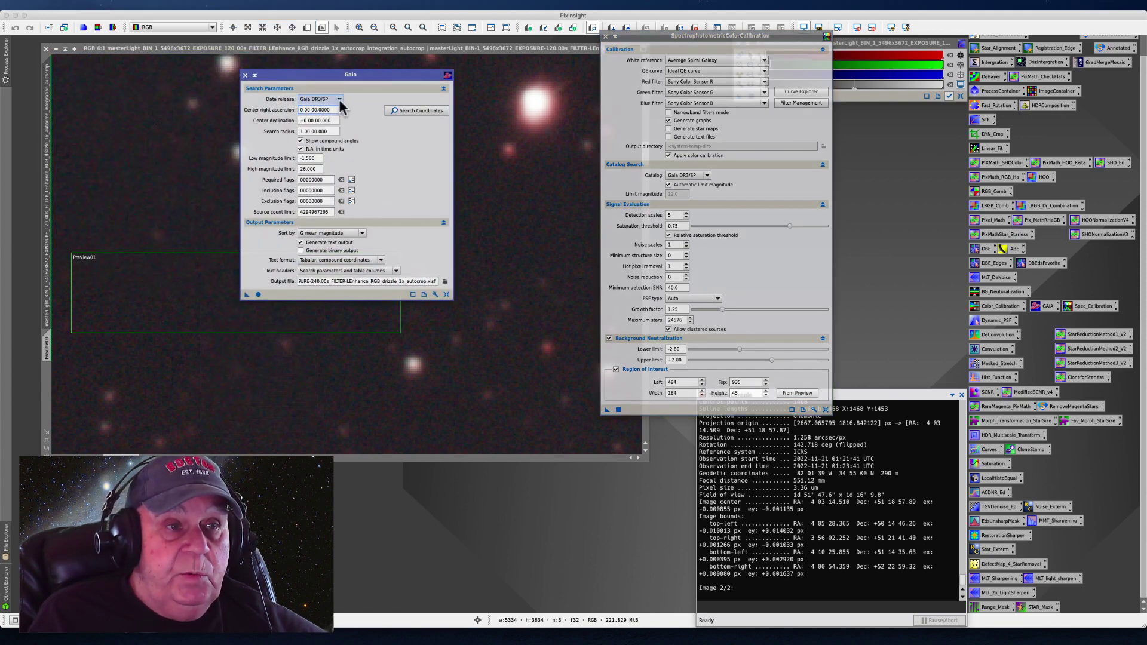
pyautogui.click(338, 99)
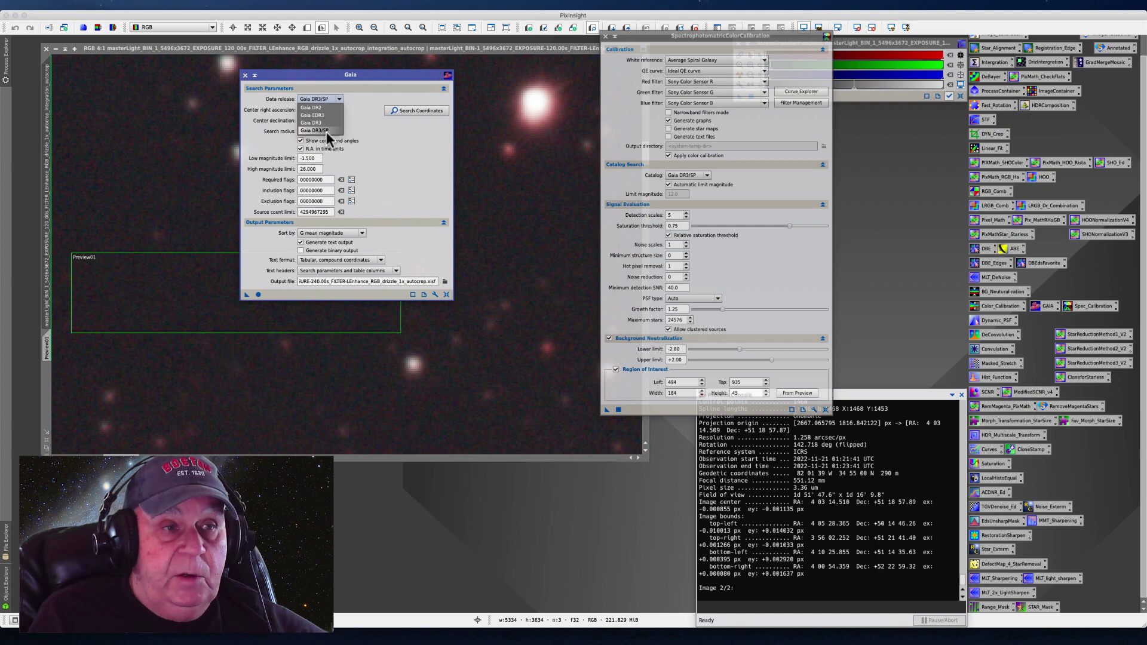
pyautogui.click(369, 46)
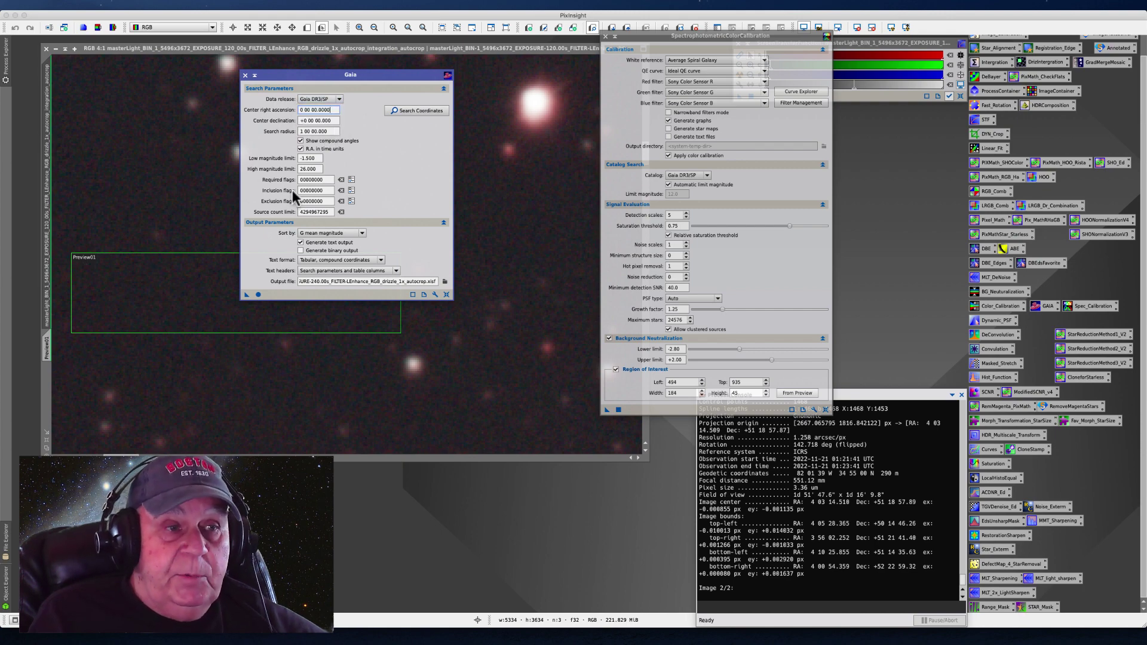
pyautogui.moveTo(303, 76); pyautogui.dragTo(360, 55)
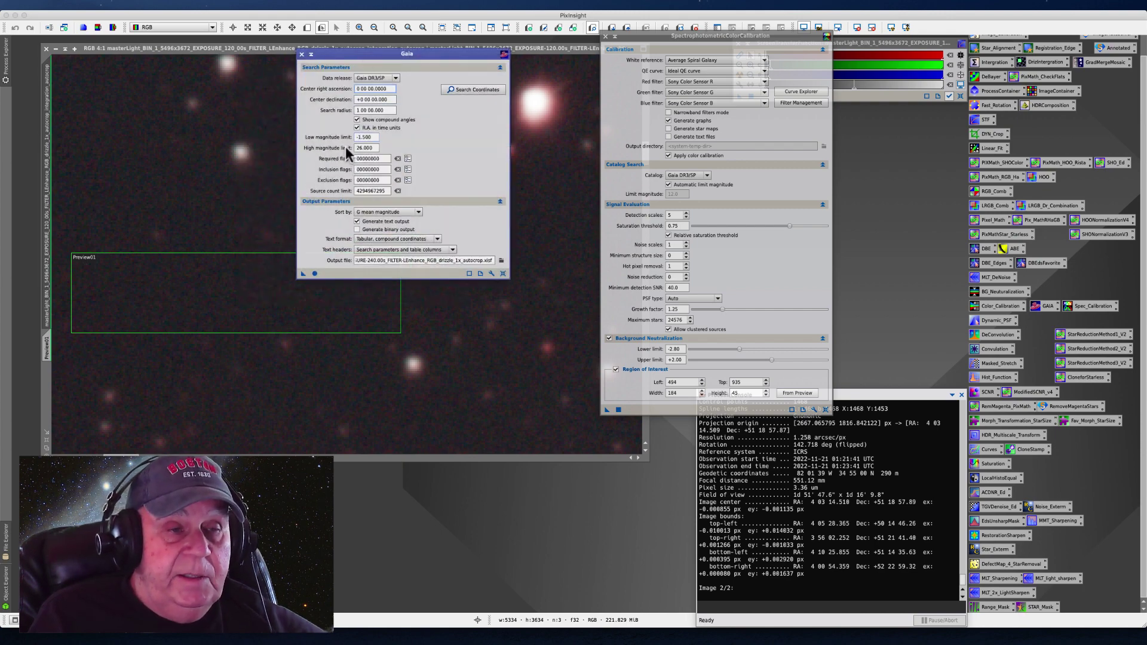
pyautogui.click(301, 55)
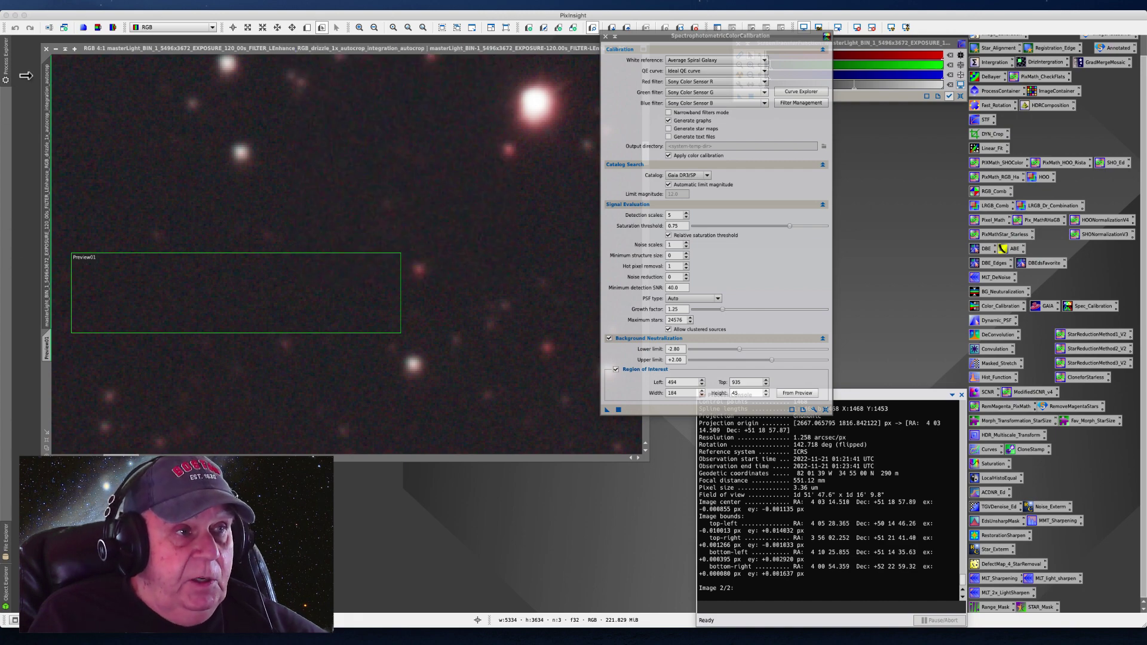
# Open Gaia from Process Explorer and view its Preferences listing the gdr3sp-1.0.0-01 to -04 database files
pyautogui.click(7, 62)
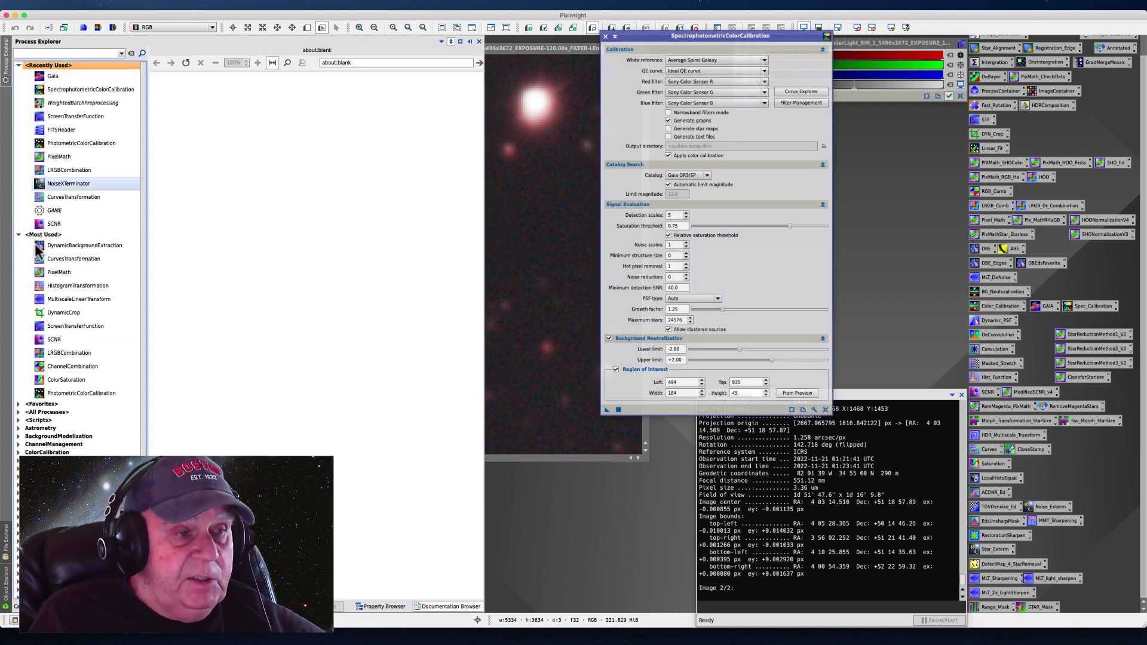
pyautogui.scroll(-5, 77, 256)
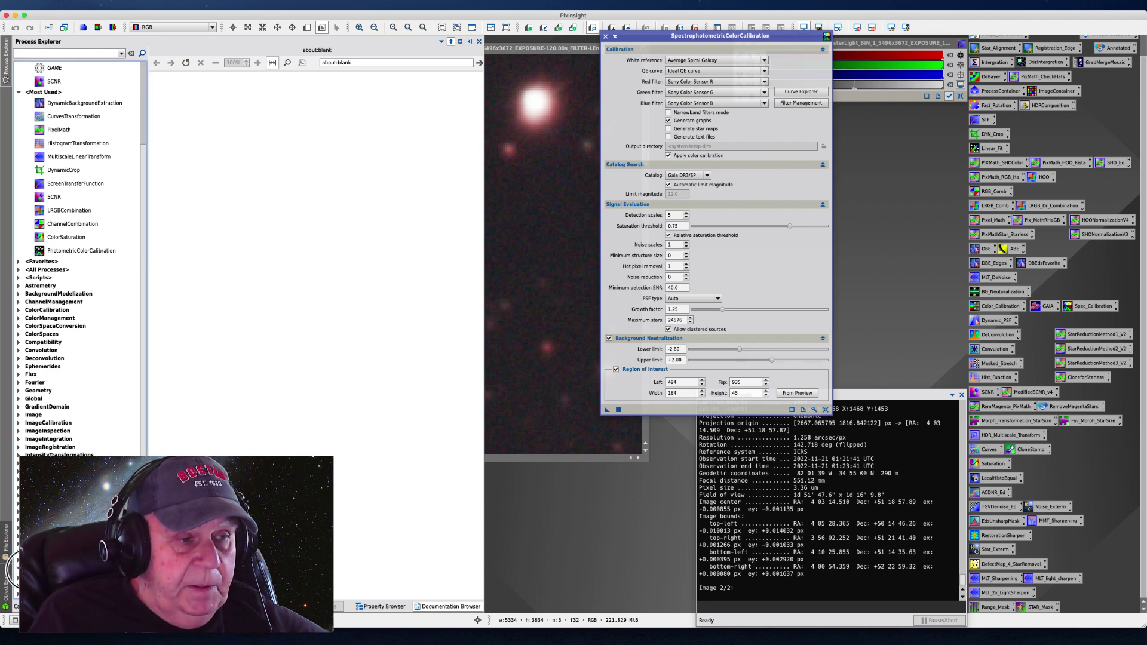
pyautogui.doubleClick(1047, 306)
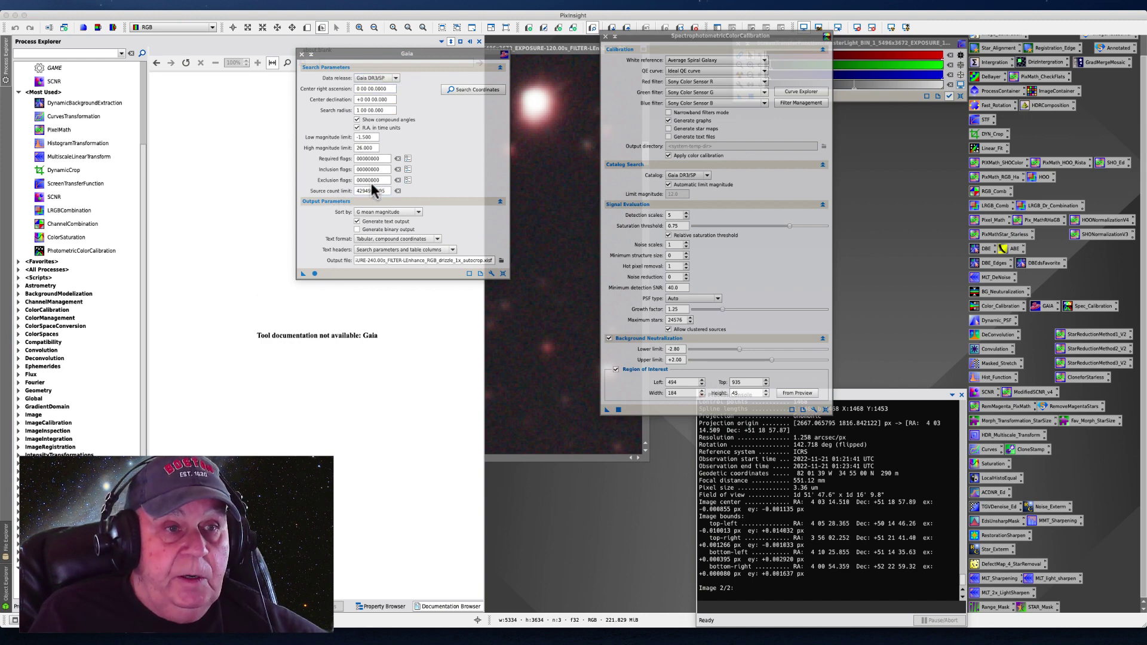
pyautogui.click(490, 274)
pyautogui.moveTo(575, 215); pyautogui.dragTo(286, 189)
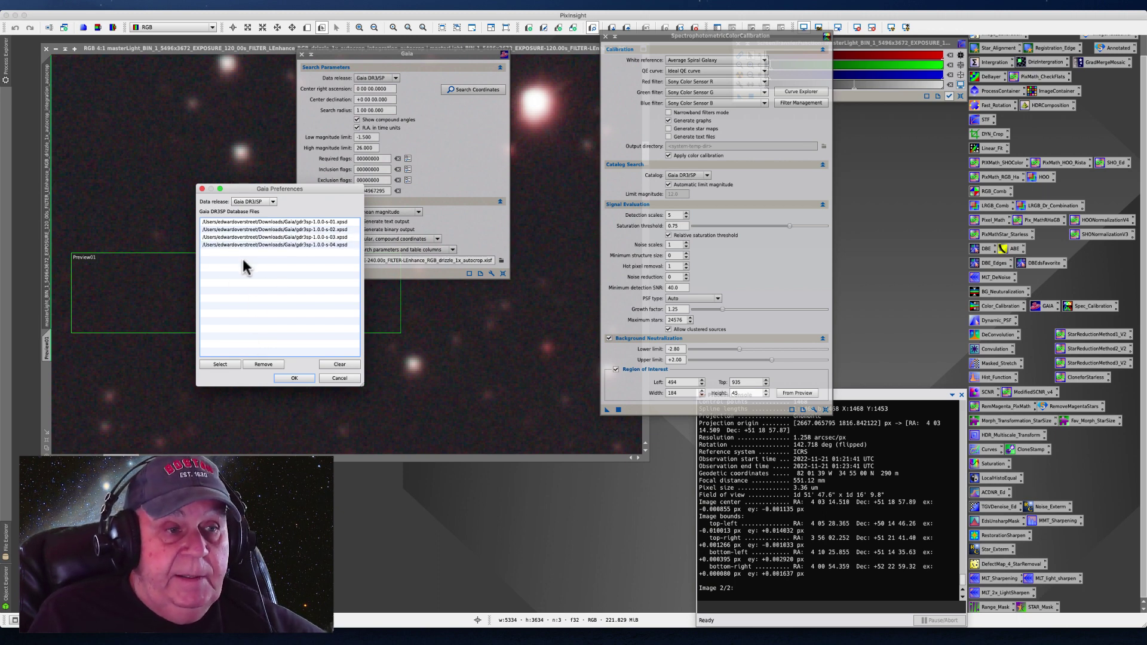
# Accept the Gaia preferences, close Gaia, and zoom the nebula image out to 1:6
pyautogui.click(294, 378)
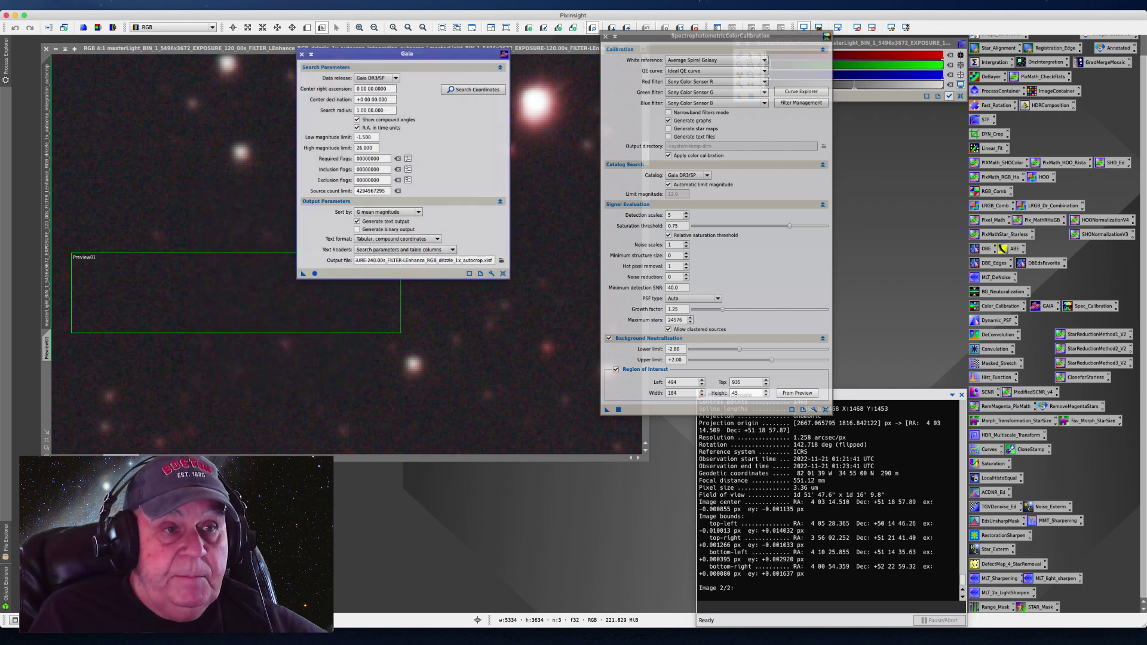
pyautogui.click(302, 54)
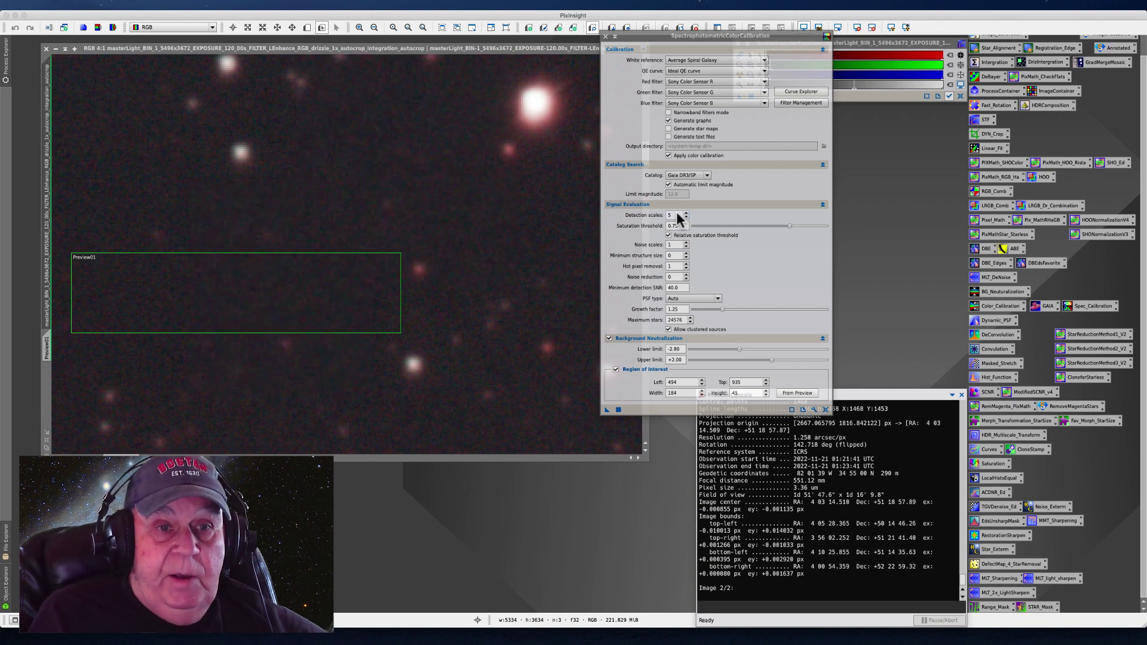
pyautogui.scroll(-5, 257, 252)
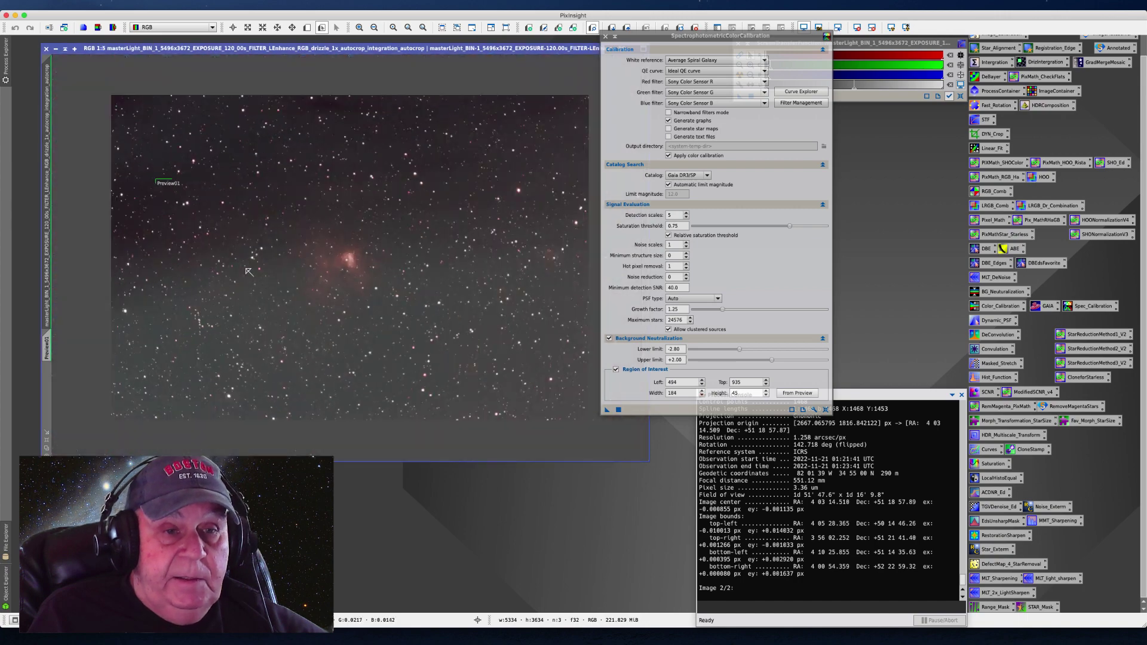
pyautogui.scroll(-3, 256, 275)
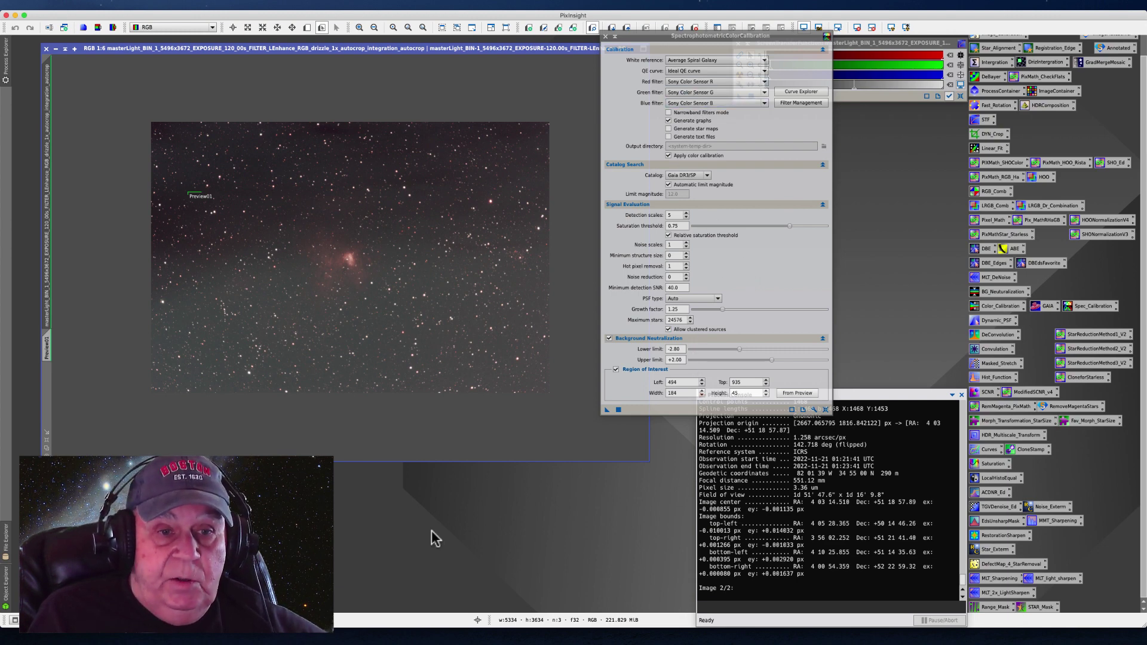
# Run SPCC on the image and move the R/G and B/G White Balance Functions plots higher
pyautogui.click(607, 410)
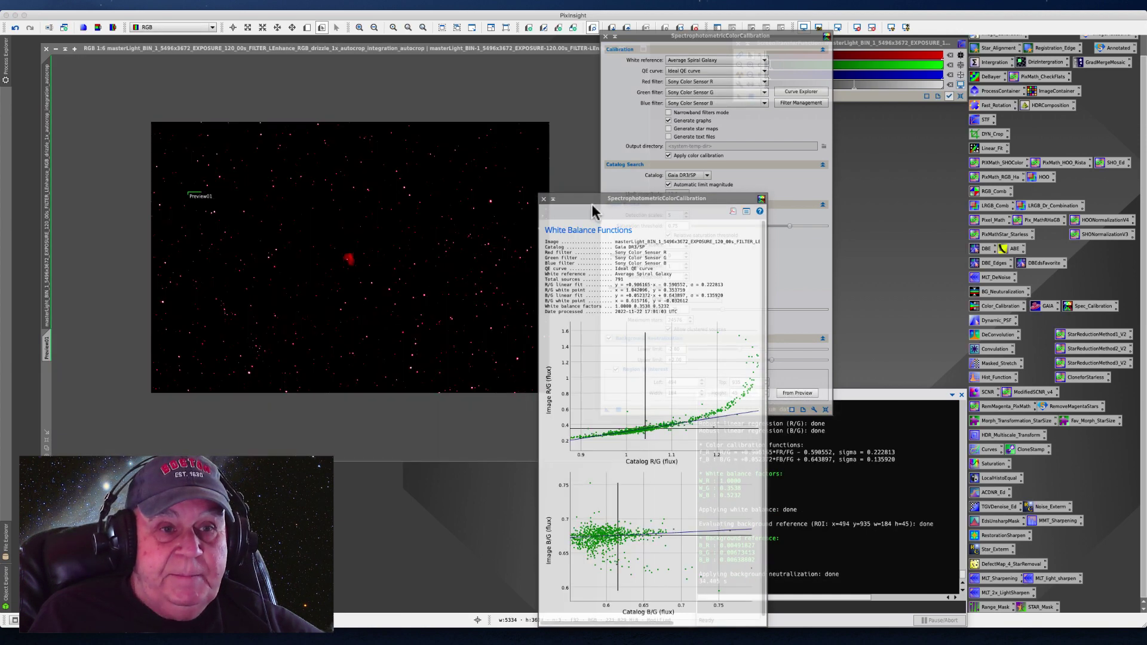
pyautogui.moveTo(595, 200); pyautogui.dragTo(623, 71)
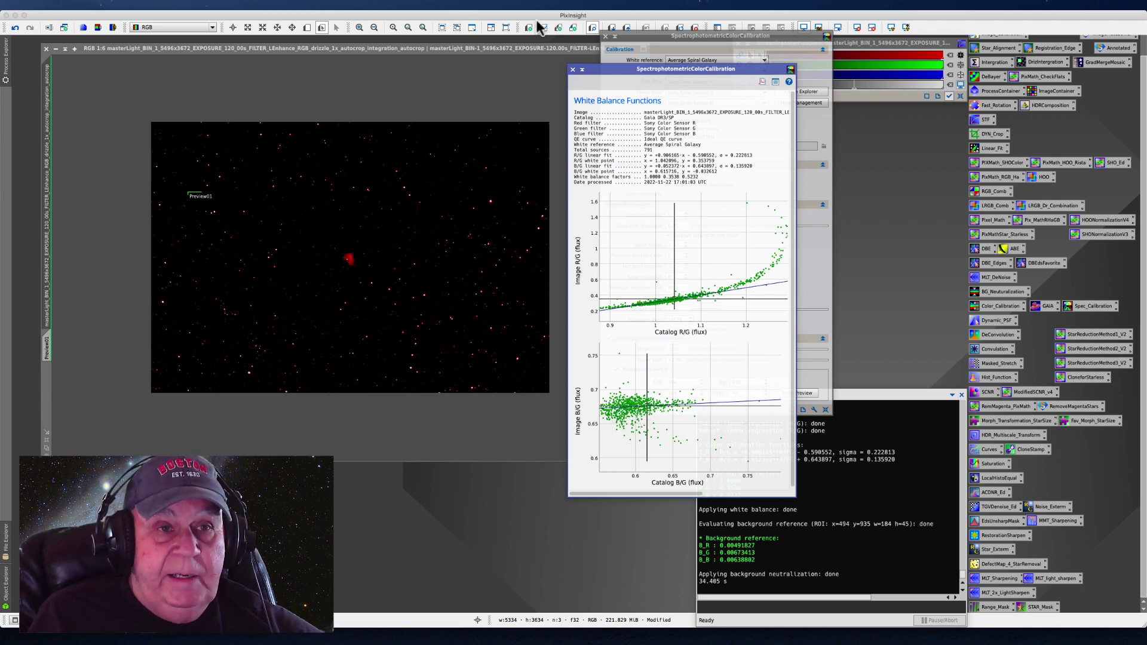
# Close the white balance plots, auto-stretch the calibrated image, and zoom to fit
pyautogui.click(572, 69)
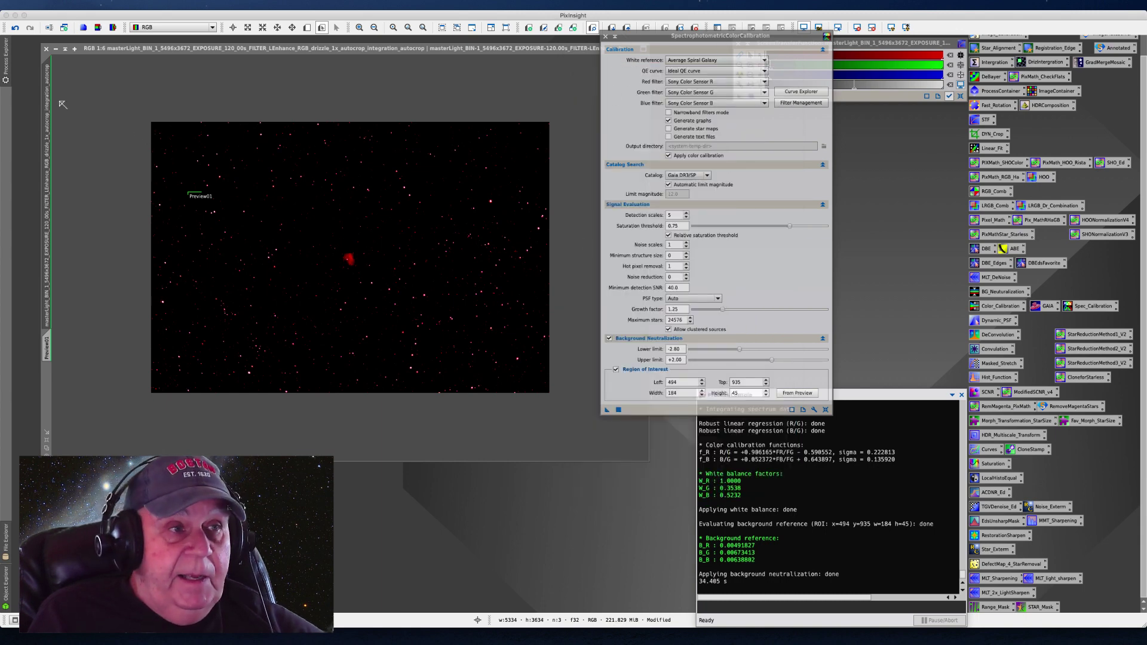
pyautogui.click(657, 187)
pyautogui.moveTo(627, 35); pyautogui.dragTo(670, 148)
pyautogui.click(740, 76)
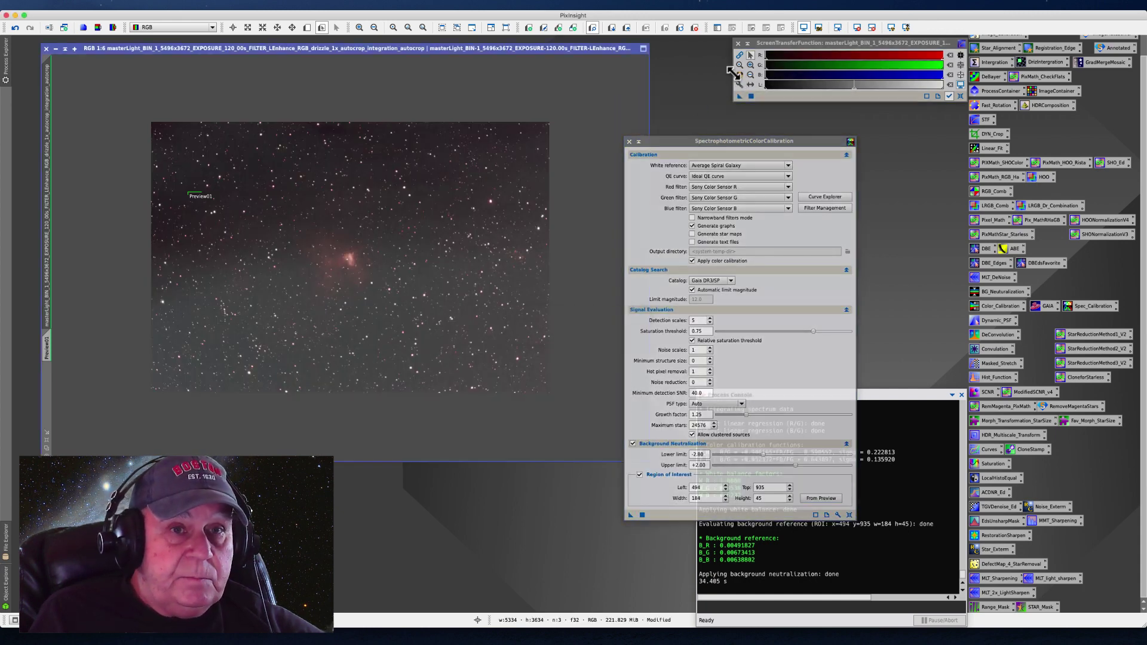
pyautogui.hotkey('ctrl', '+')
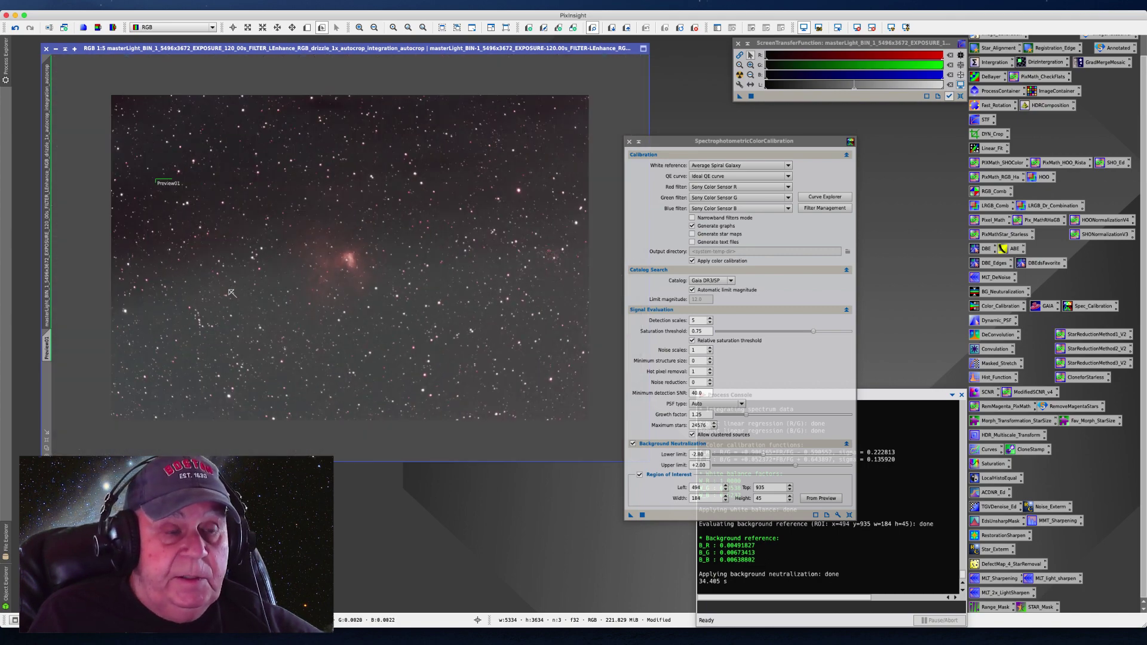
pyautogui.hotkey('ctrl', '-')
pyautogui.hotkey('ctrl', '-')
pyautogui.hotkey('ctrl', '-')
pyautogui.hotkey('ctrl', '-')
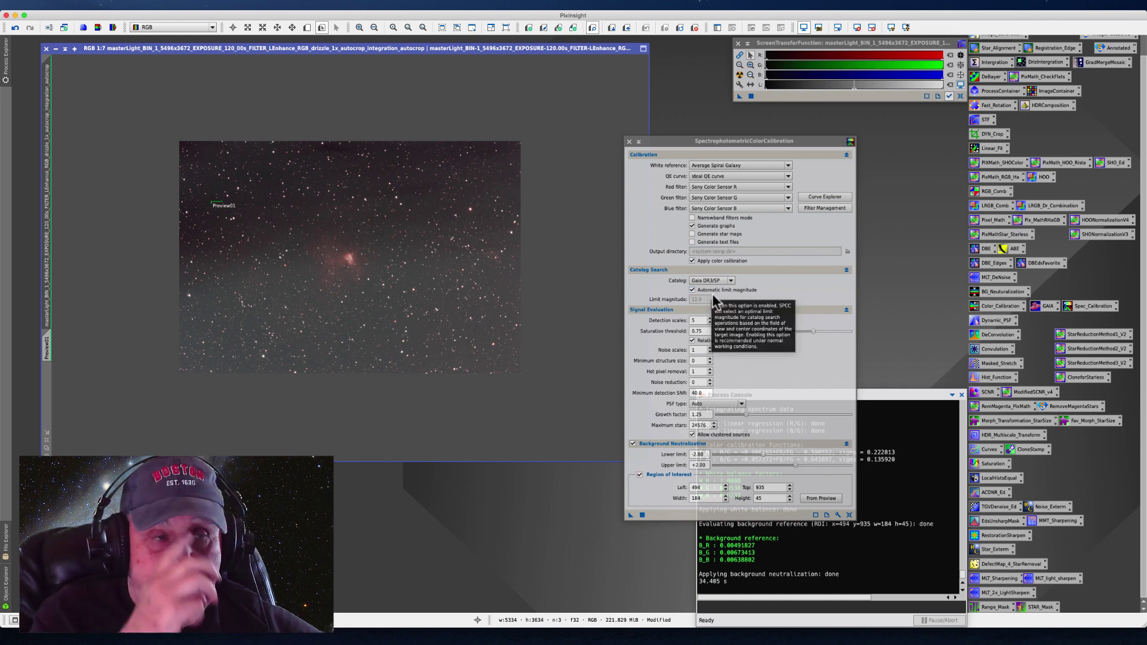
pyautogui.click(216, 5)
pyautogui.moveTo(223, 19)
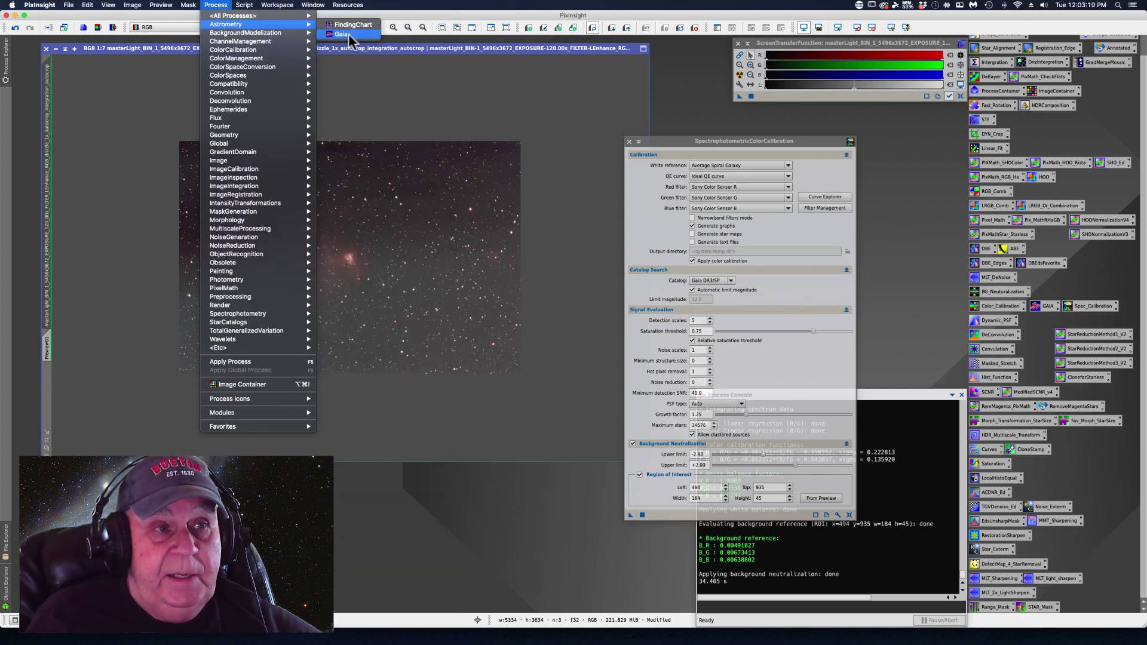
pyautogui.click(522, 109)
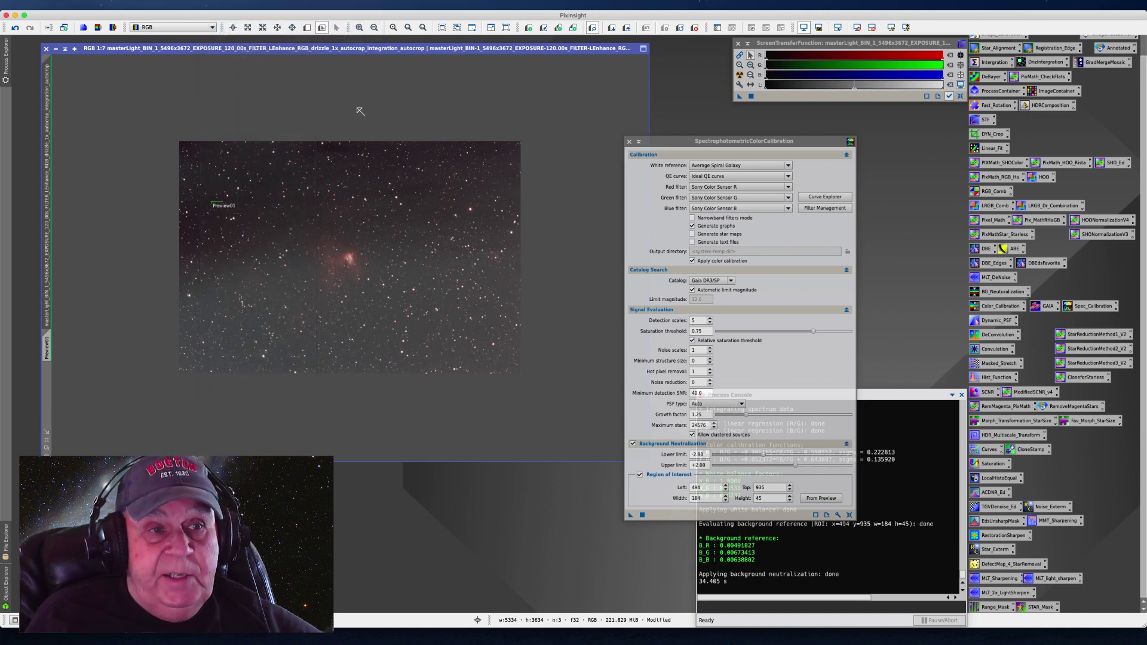
pyautogui.click(215, 5)
pyautogui.moveTo(219, 17)
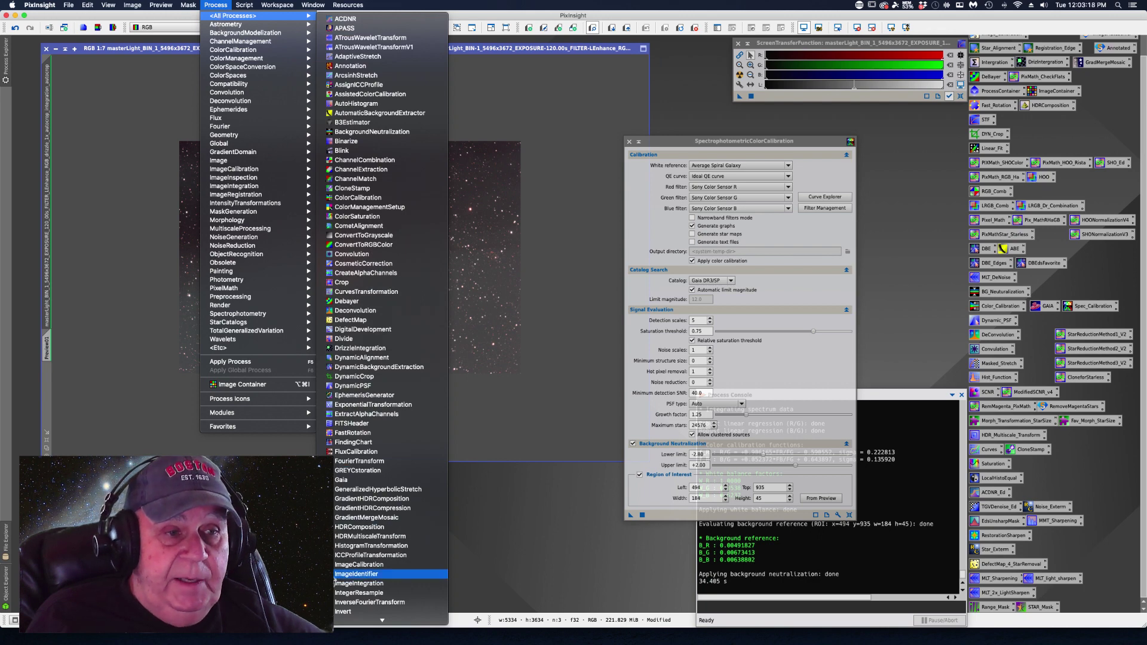
pyautogui.moveTo(361, 621)
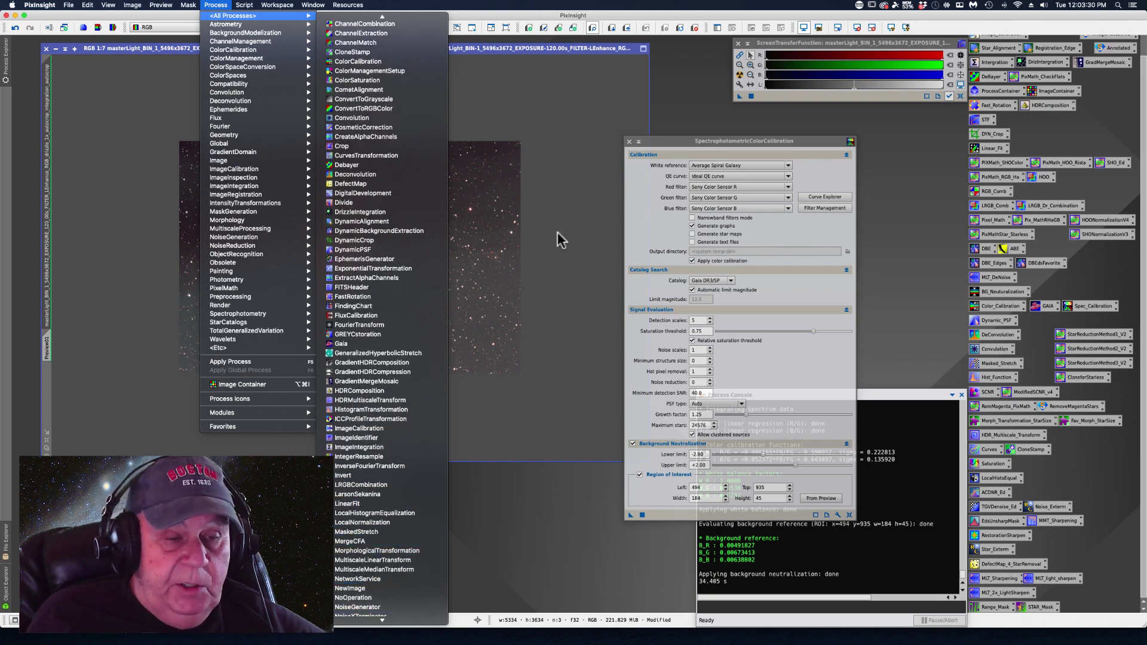
pyautogui.click(682, 56)
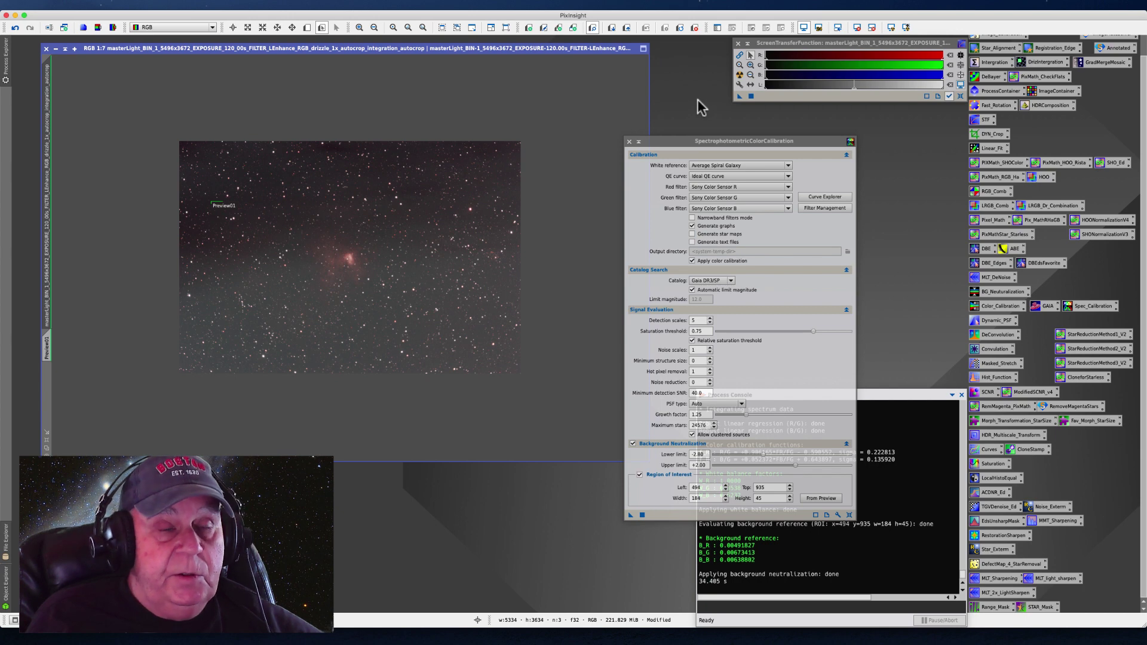
# Move the SPCC settings window higher, clear of the console's white balance output
pyautogui.moveTo(664, 145); pyautogui.dragTo(660, 68)
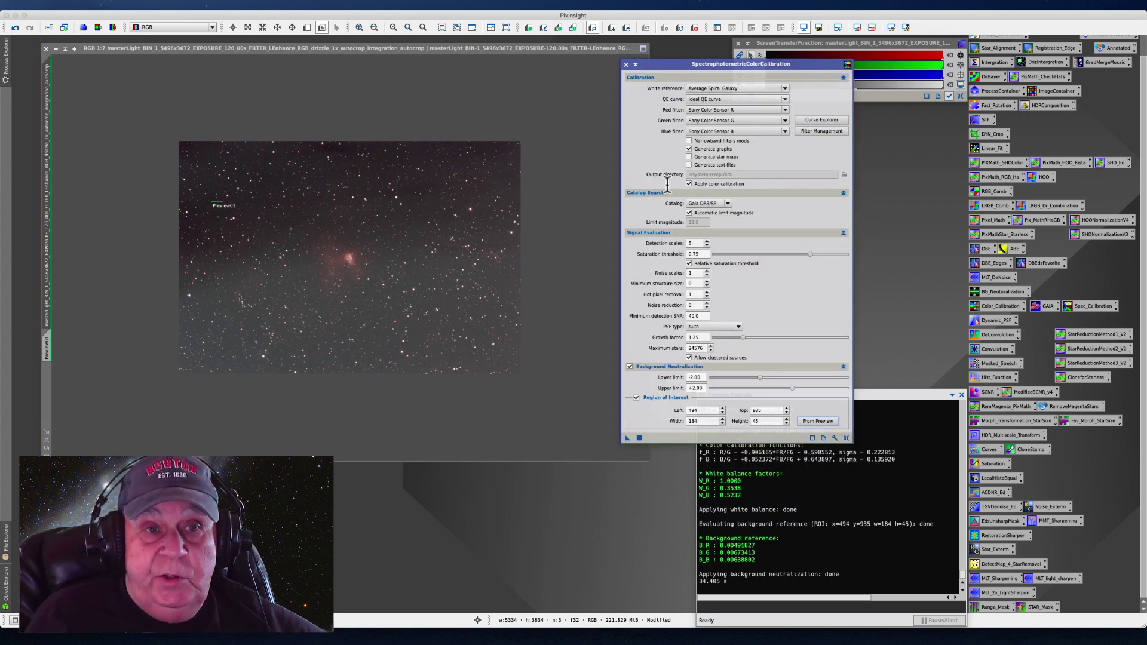